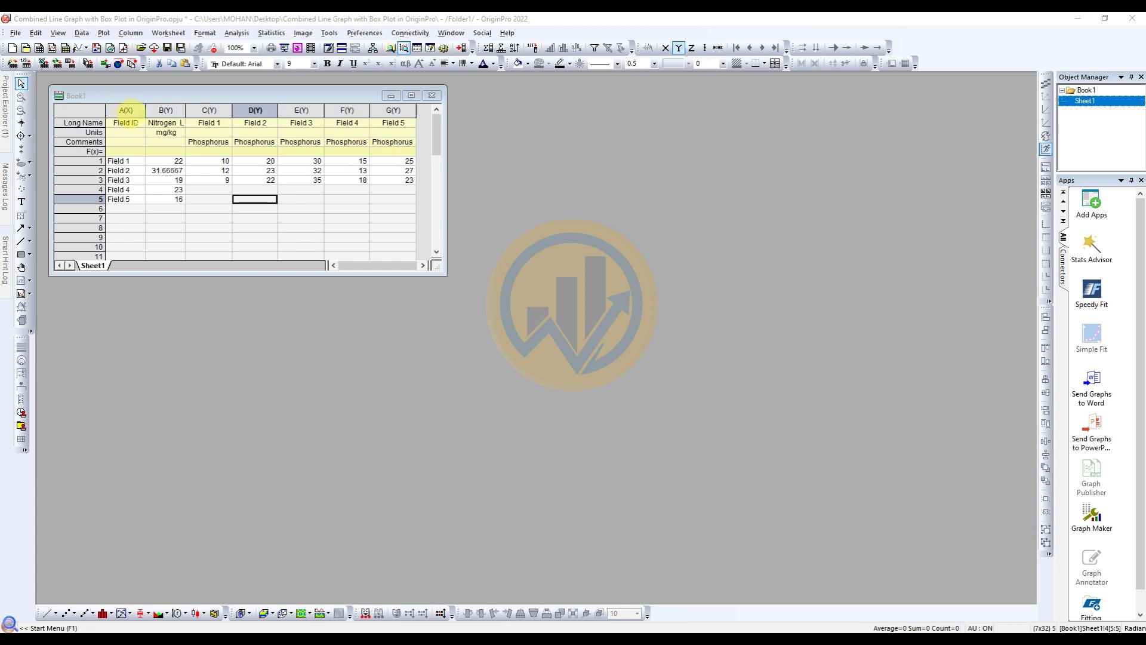
Examine the Field ID and nitrogen columns and the five phosphorus columns, Field 1 to Field 5, in the worksheet
{"action": "left_click_drag", "start_coordinate": [126, 110], "coordinate": [165, 111]}
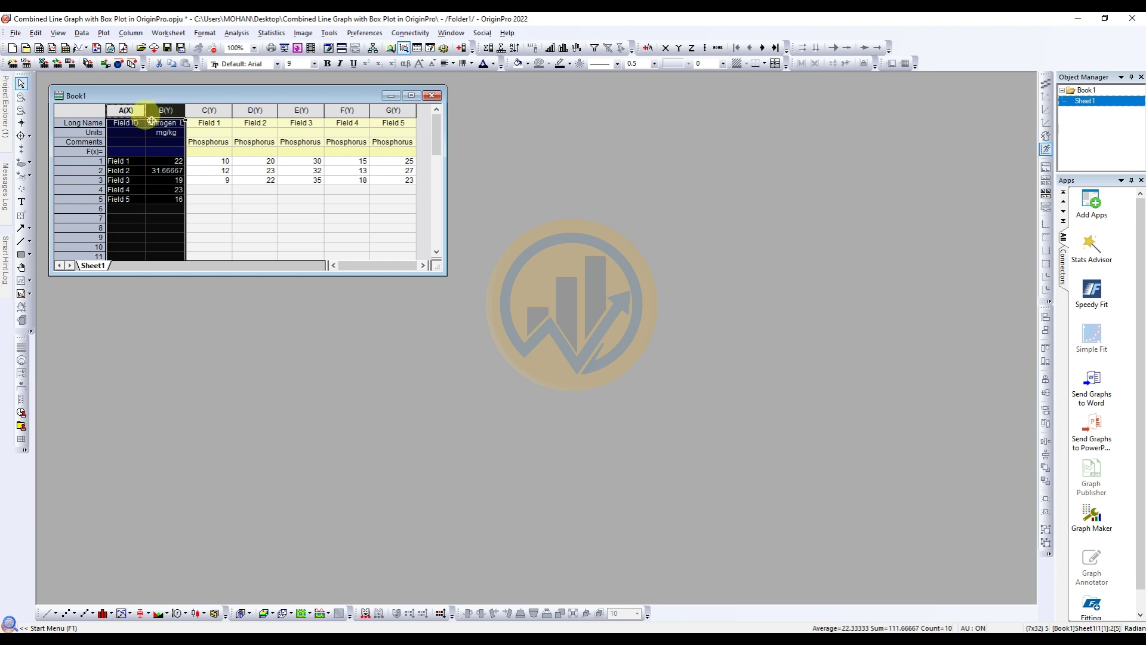
{"action": "left_click", "coordinate": [120, 162]}
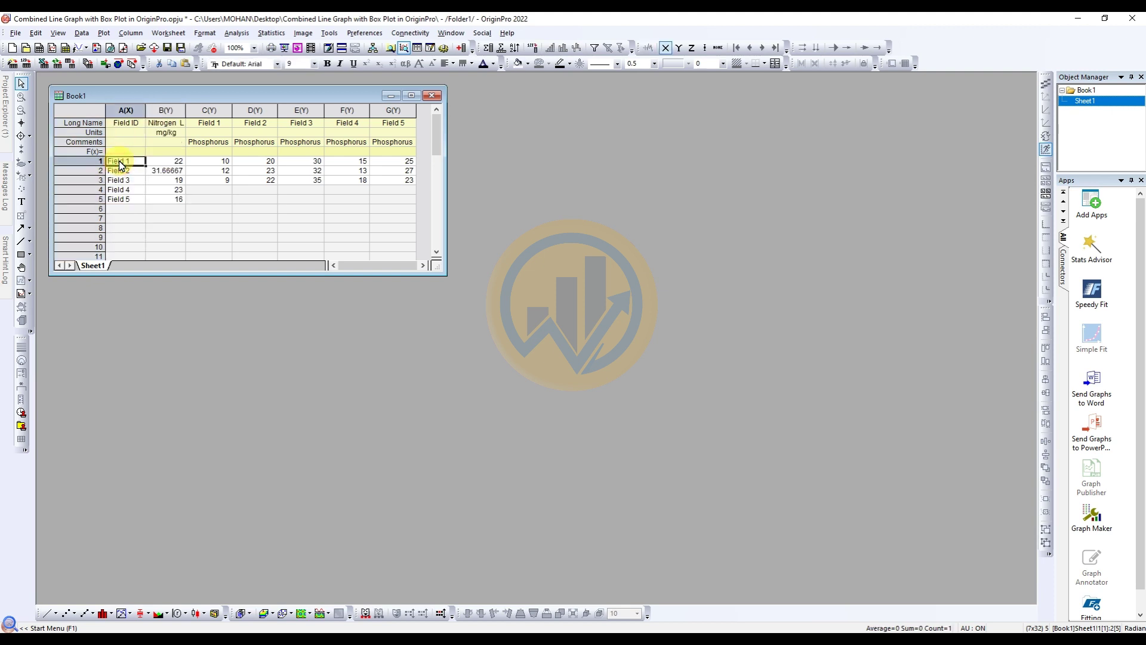
{"action": "left_click", "coordinate": [124, 172]}
{"action": "left_click", "coordinate": [122, 180]}
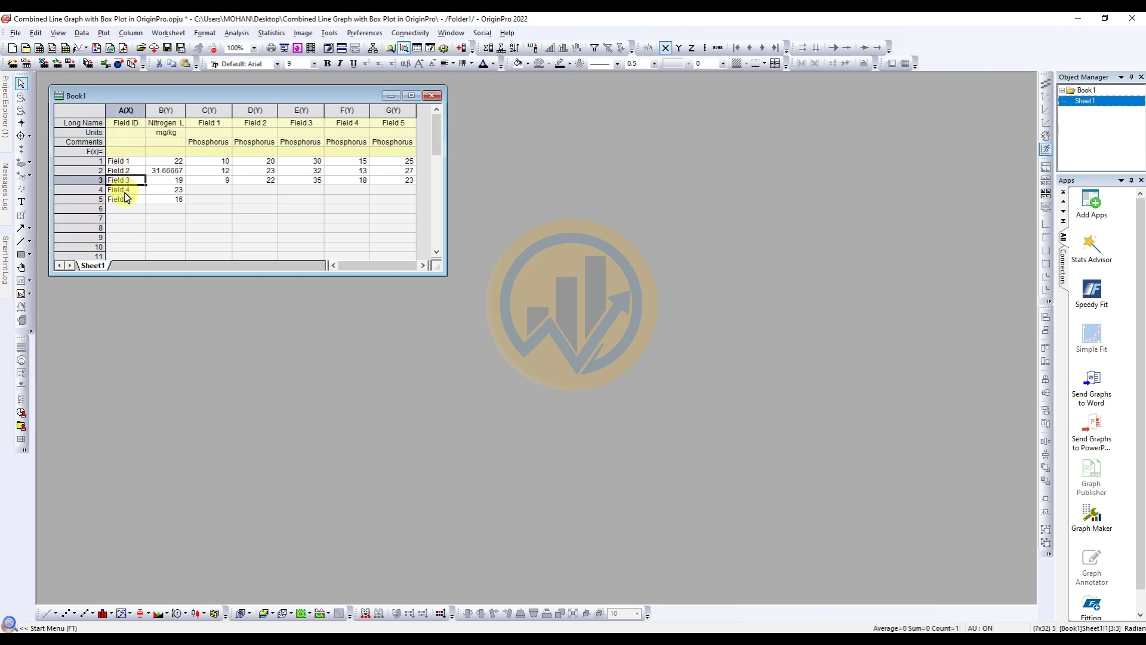
{"action": "left_click", "coordinate": [129, 190]}
{"action": "left_click", "coordinate": [131, 201]}
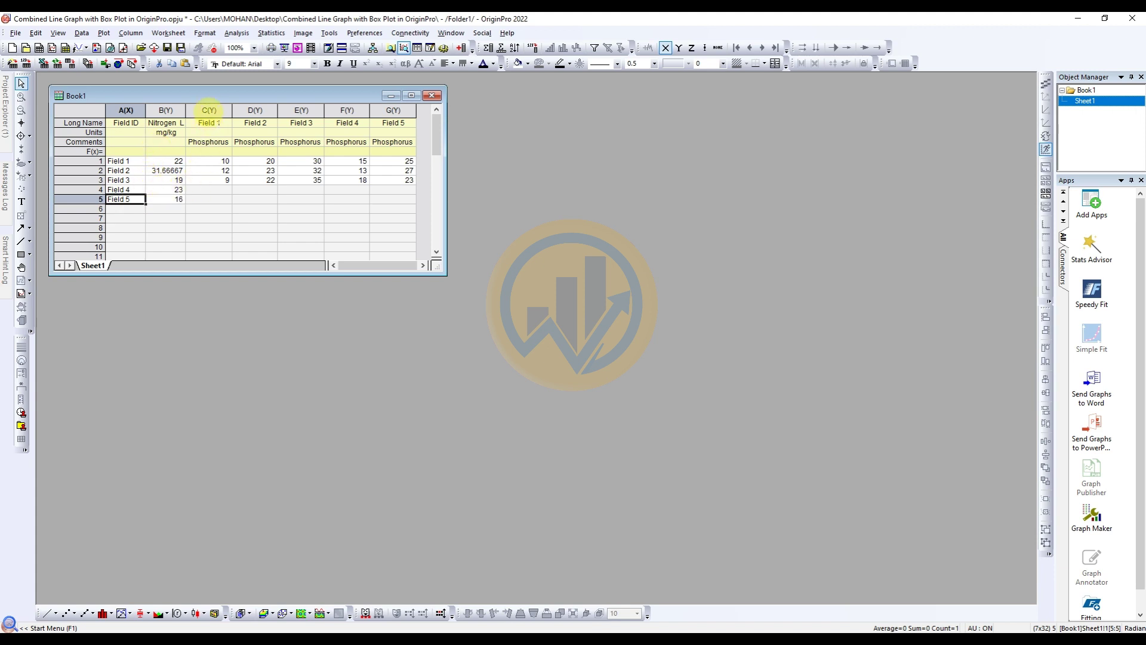
{"action": "left_click_drag", "start_coordinate": [209, 110], "coordinate": [393, 111]}
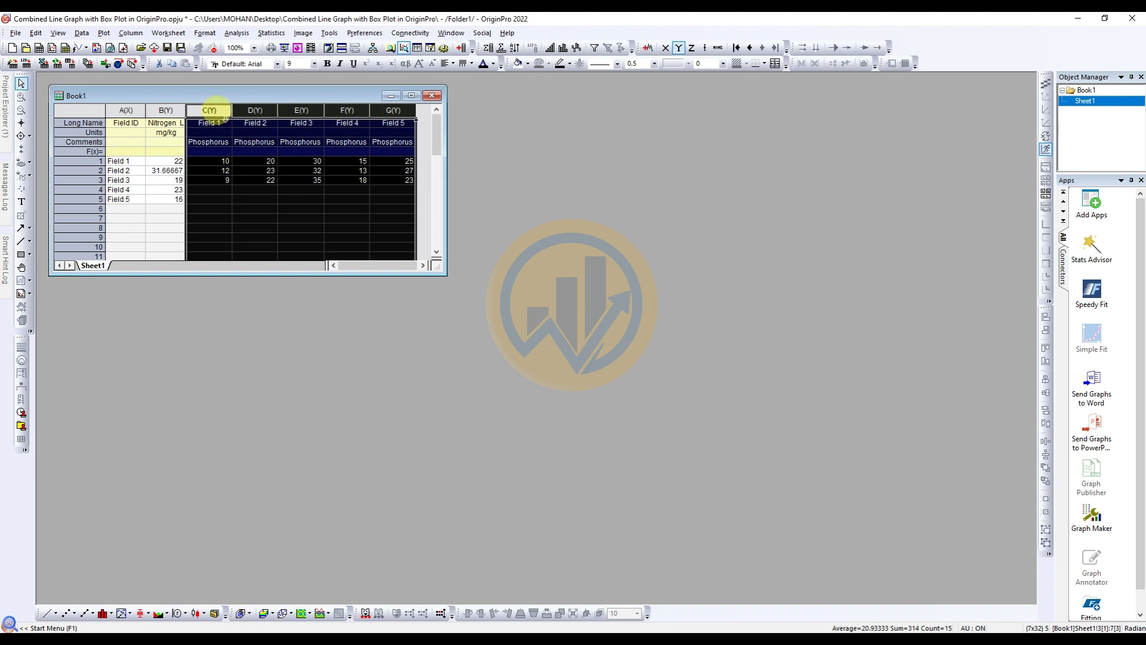
{"action": "left_click", "coordinate": [214, 110]}
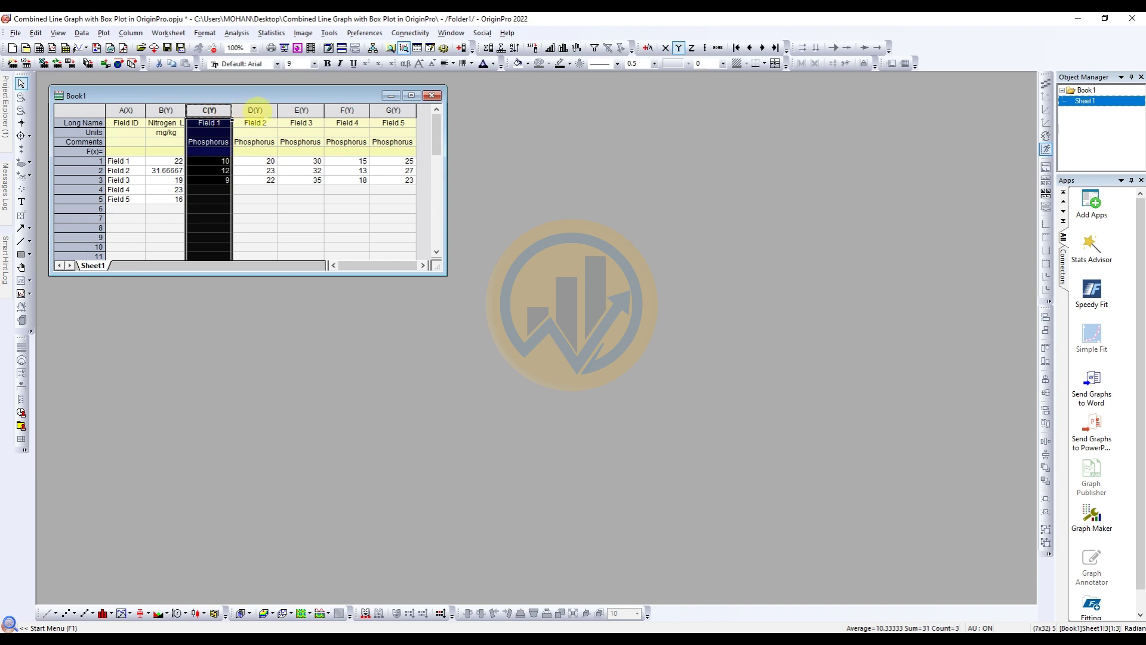
{"action": "left_click", "coordinate": [257, 110]}
{"action": "left_click", "coordinate": [301, 110]}
{"action": "left_click", "coordinate": [347, 109]}
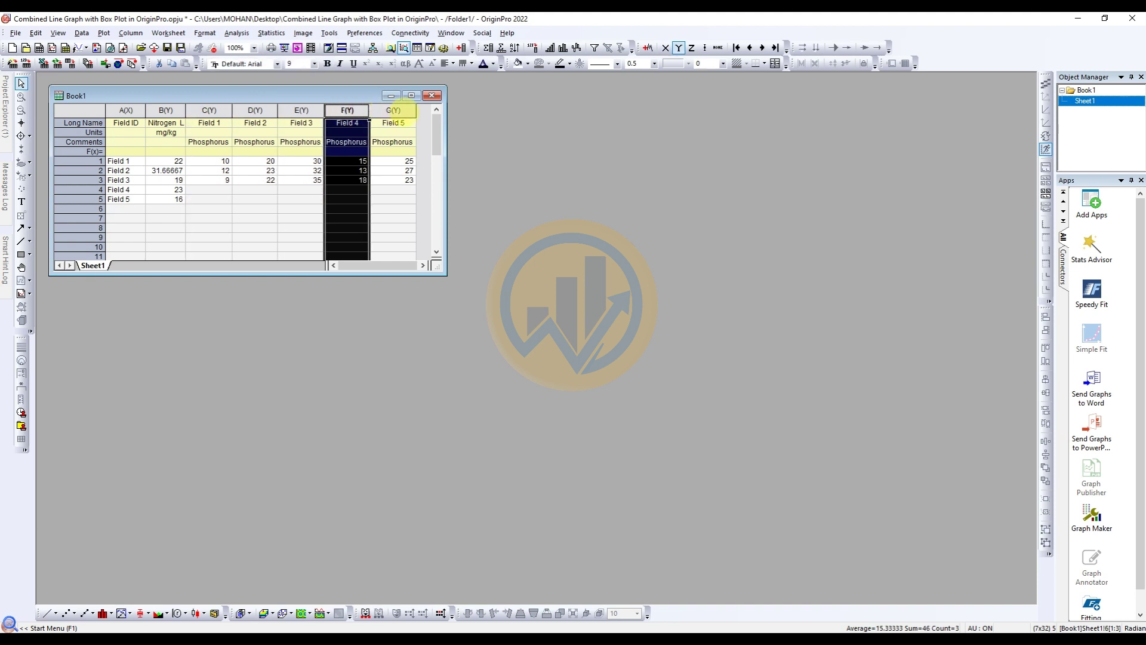
{"action": "left_click", "coordinate": [392, 111]}
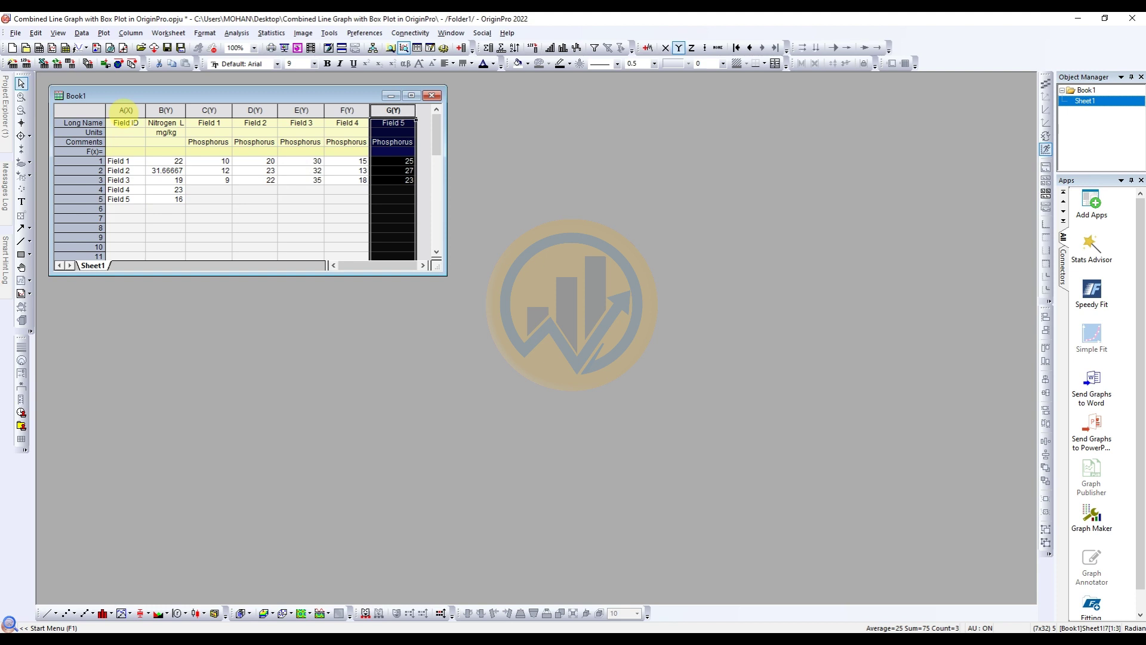
Plot the Field ID and nitrogen columns as a Line + Symbol graph and place its window below the worksheet
{"action": "left_click_drag", "start_coordinate": [126, 110], "coordinate": [166, 111]}
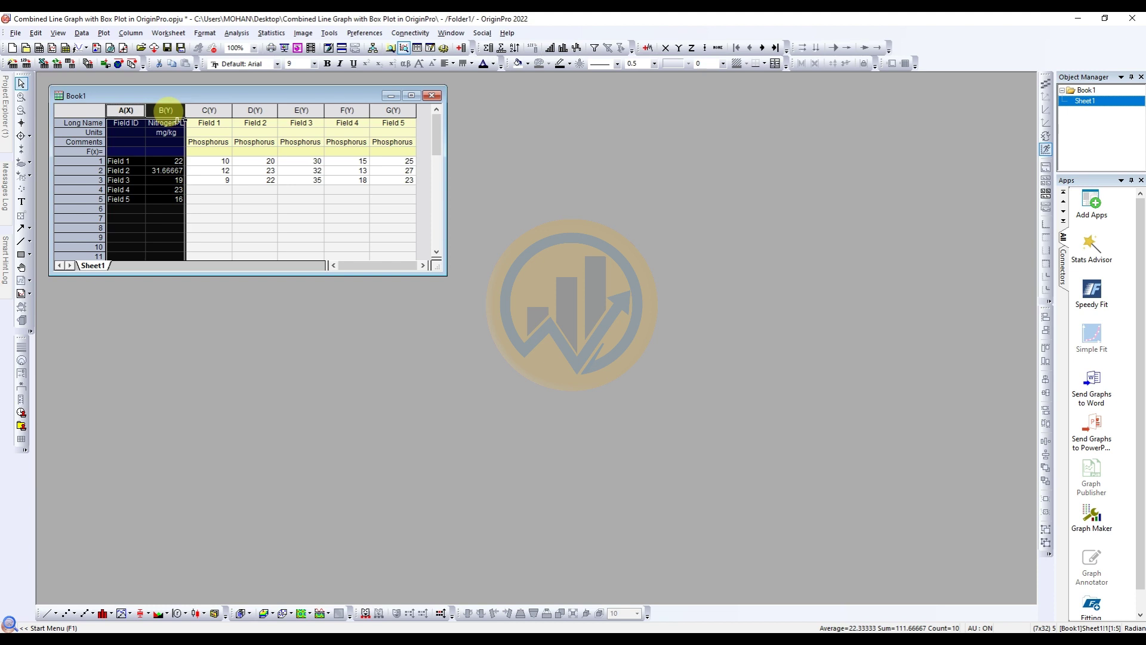
{"action": "left_click", "coordinate": [103, 33]}
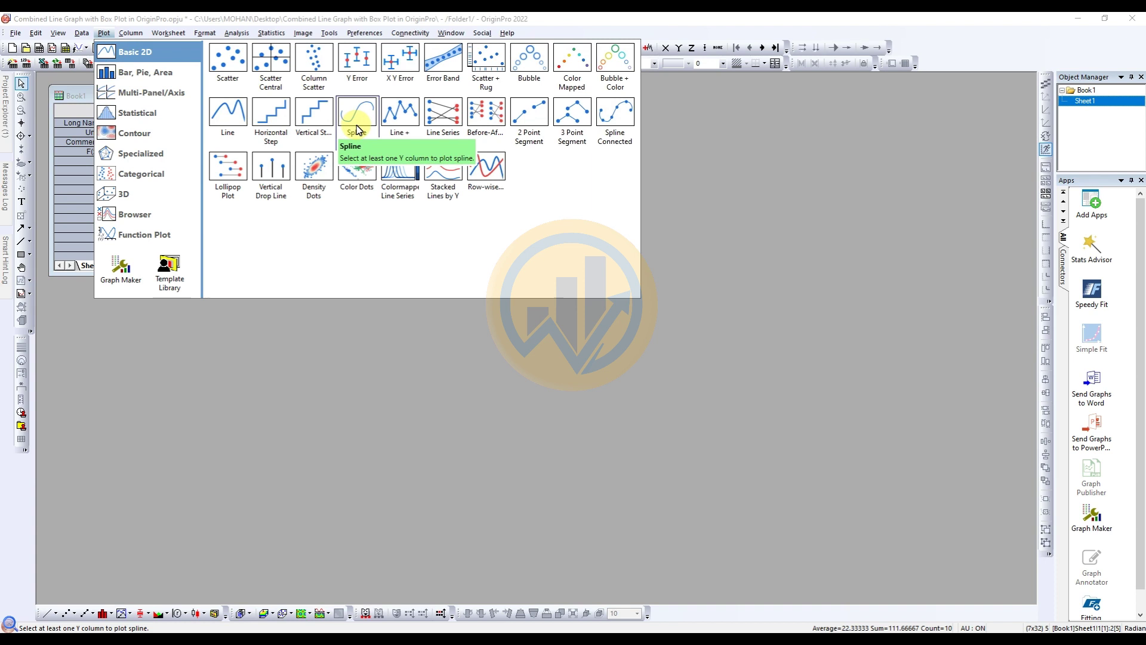
{"action": "left_click", "coordinate": [390, 114]}
{"action": "left_click_drag", "start_coordinate": [212, 98], "coordinate": [401, 314]}
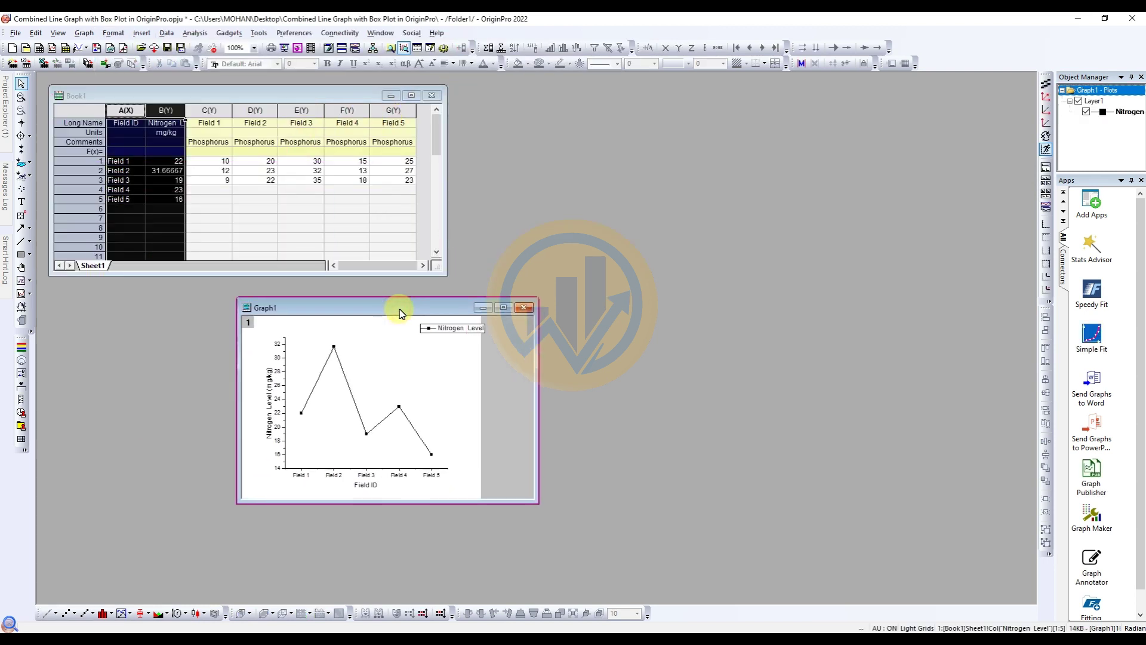
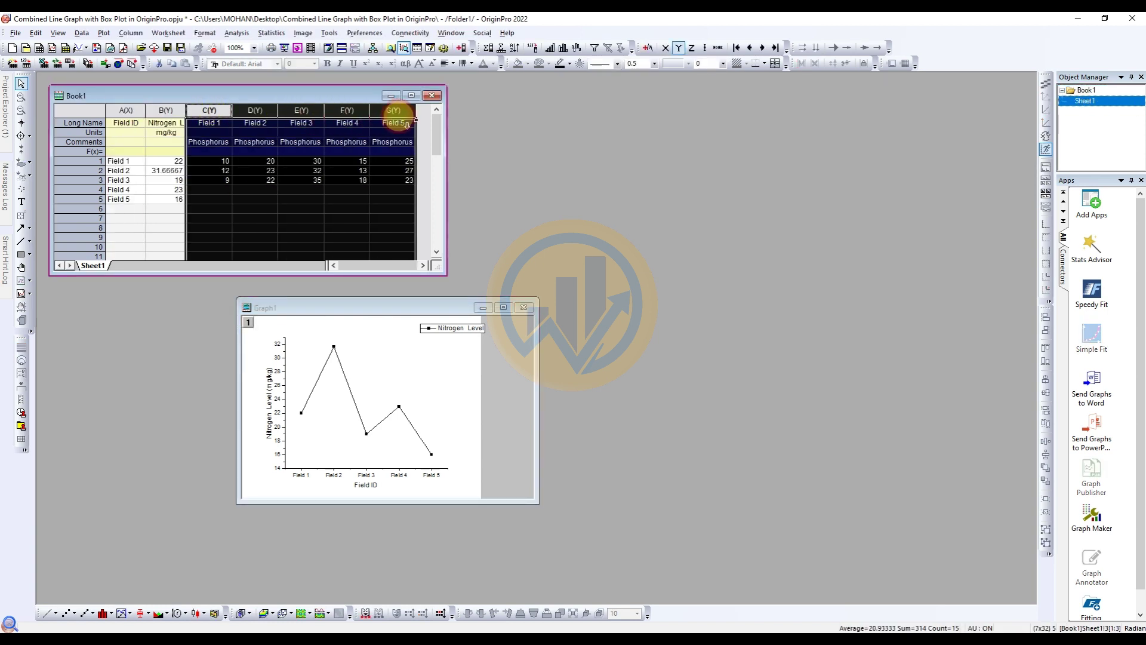
Plot phosphorus columns C to G as a Grouped Box Charts - Raw graph and arrange both graph windows side by side
{"action": "left_click", "coordinate": [105, 35]}
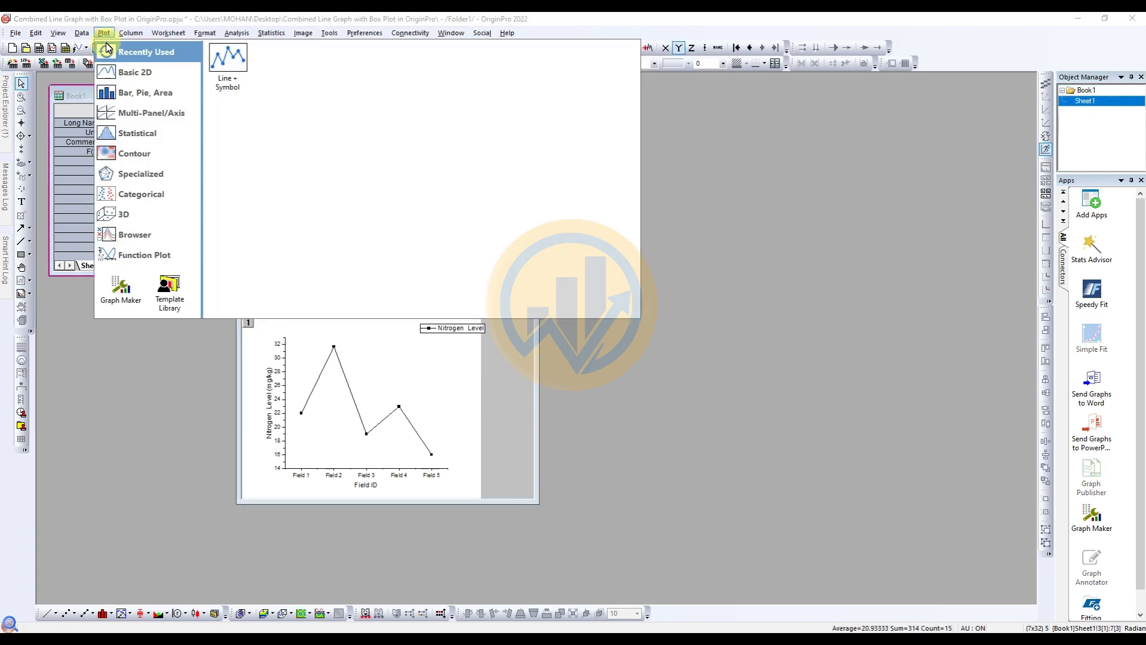
{"action": "mouse_move", "coordinate": [125, 194]}
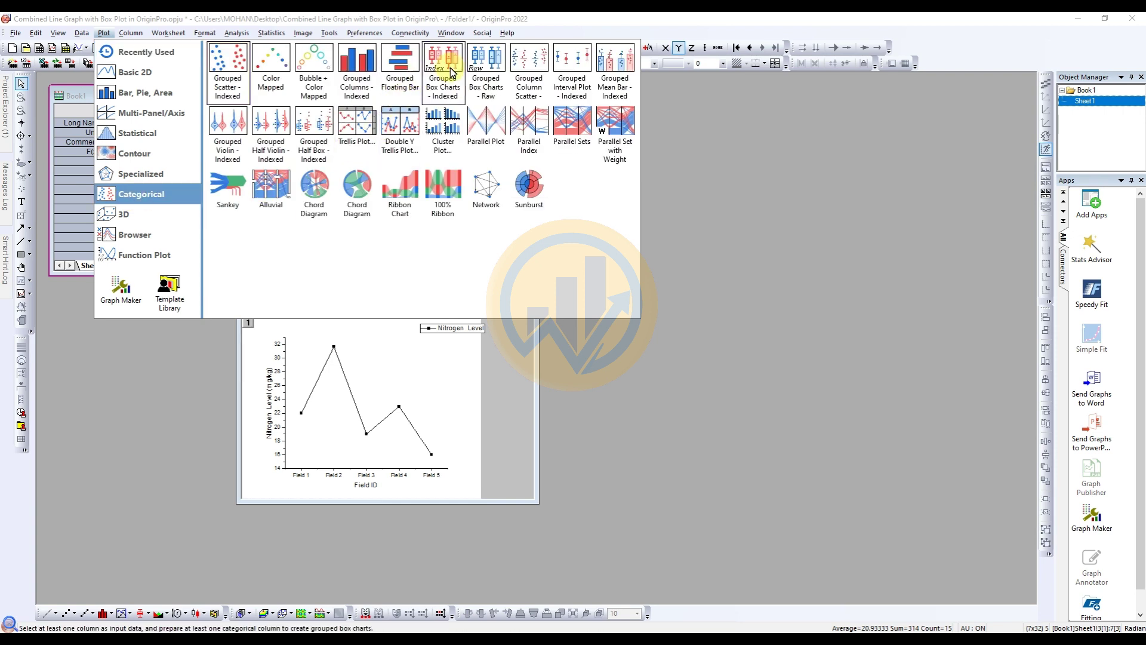
{"action": "left_click", "coordinate": [489, 63]}
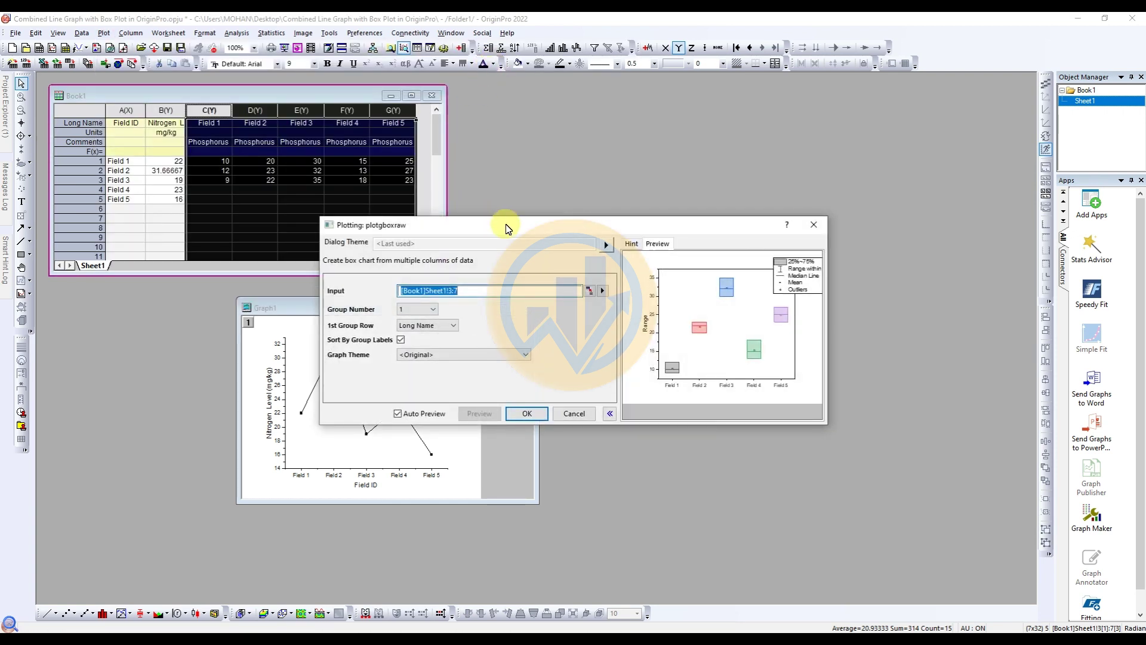
{"action": "left_click_drag", "start_coordinate": [506, 229], "coordinate": [515, 184]}
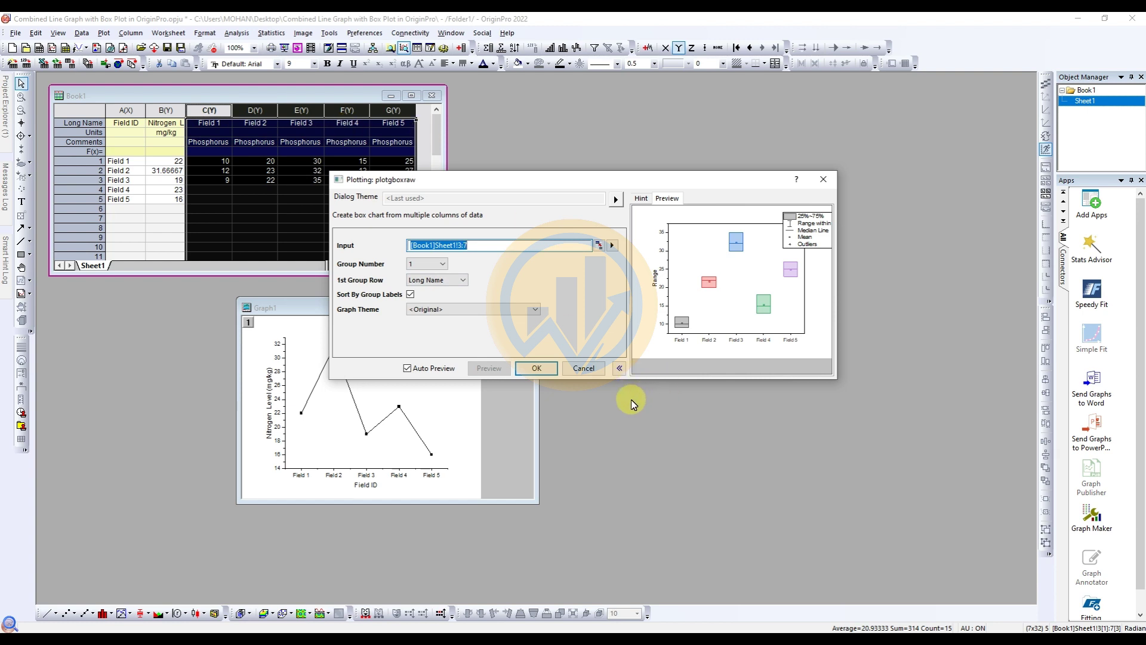
{"action": "left_click", "coordinate": [536, 368]}
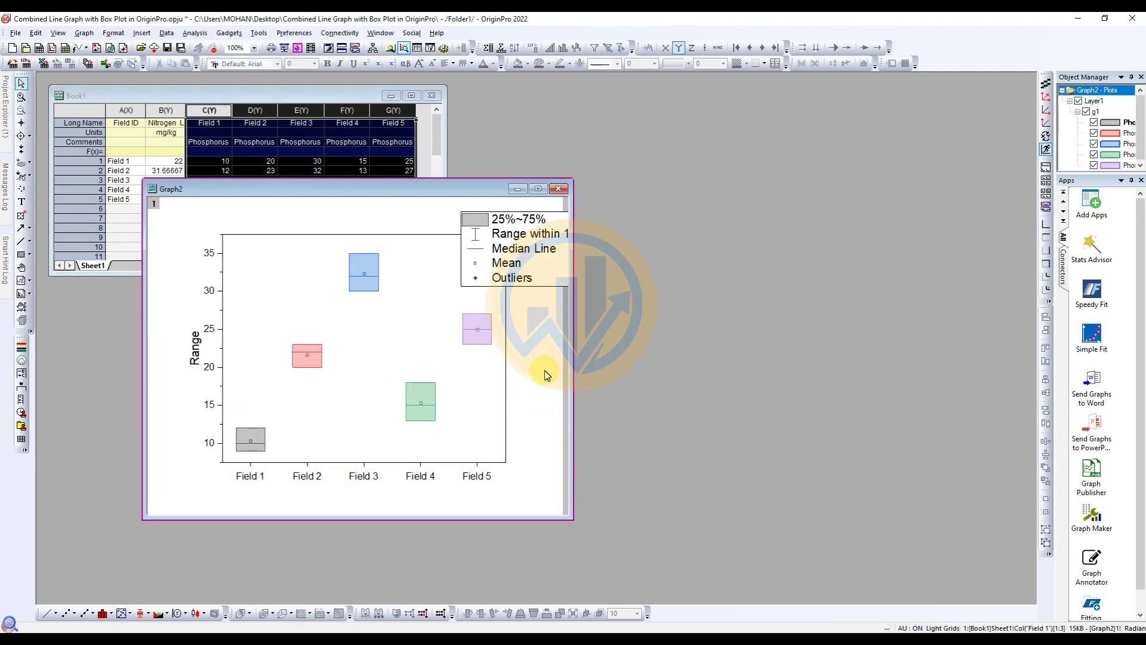
{"action": "left_click_drag", "start_coordinate": [361, 186], "coordinate": [708, 211]}
{"action": "left_click_drag", "start_coordinate": [384, 308], "coordinate": [349, 295]}
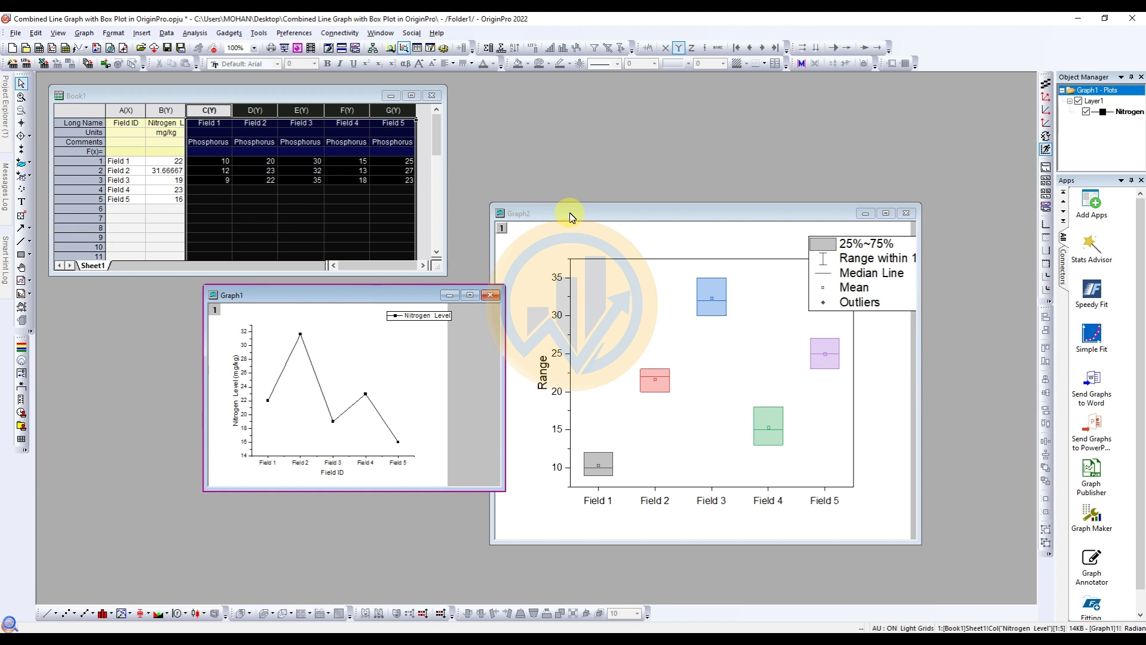
Merge Graph1 and Graph2 into one graph with 1 row and 1 column, with auto preview and Show Axes Frame enabled
{"action": "left_click", "coordinate": [85, 33]}
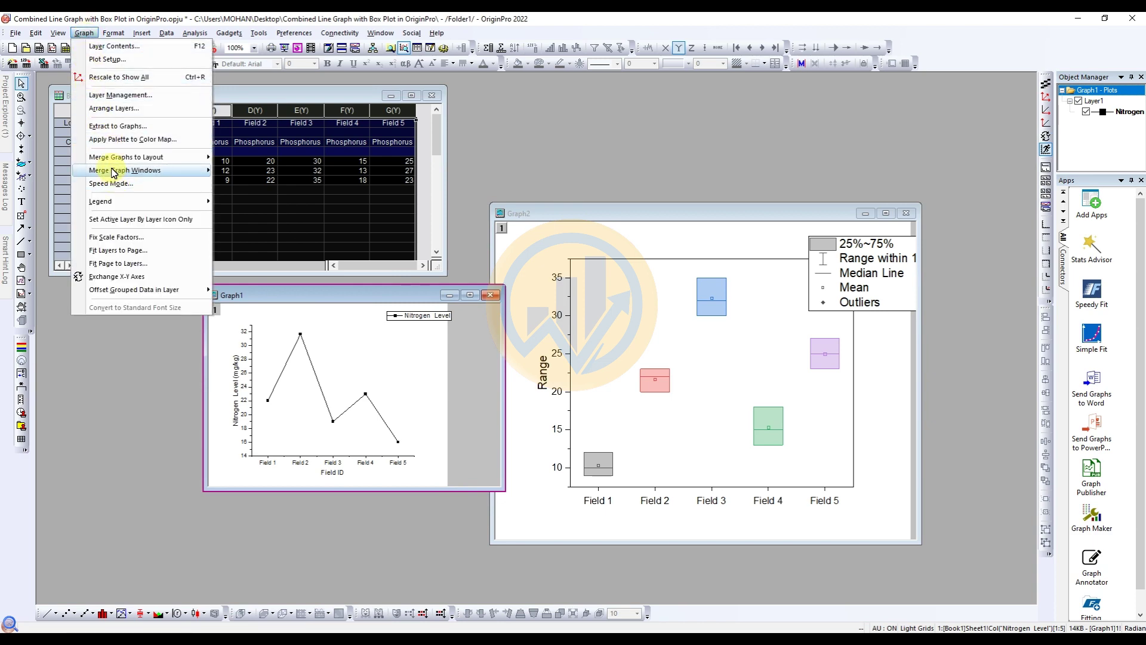
{"action": "mouse_move", "coordinate": [113, 173]}
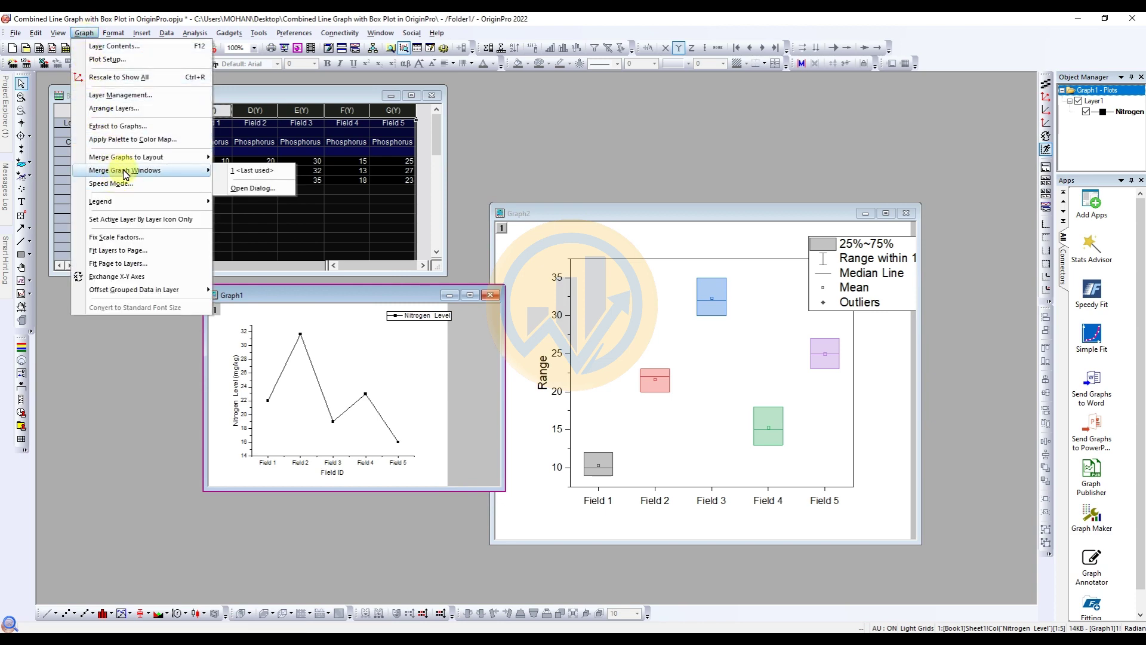
{"action": "left_click", "coordinate": [266, 189]}
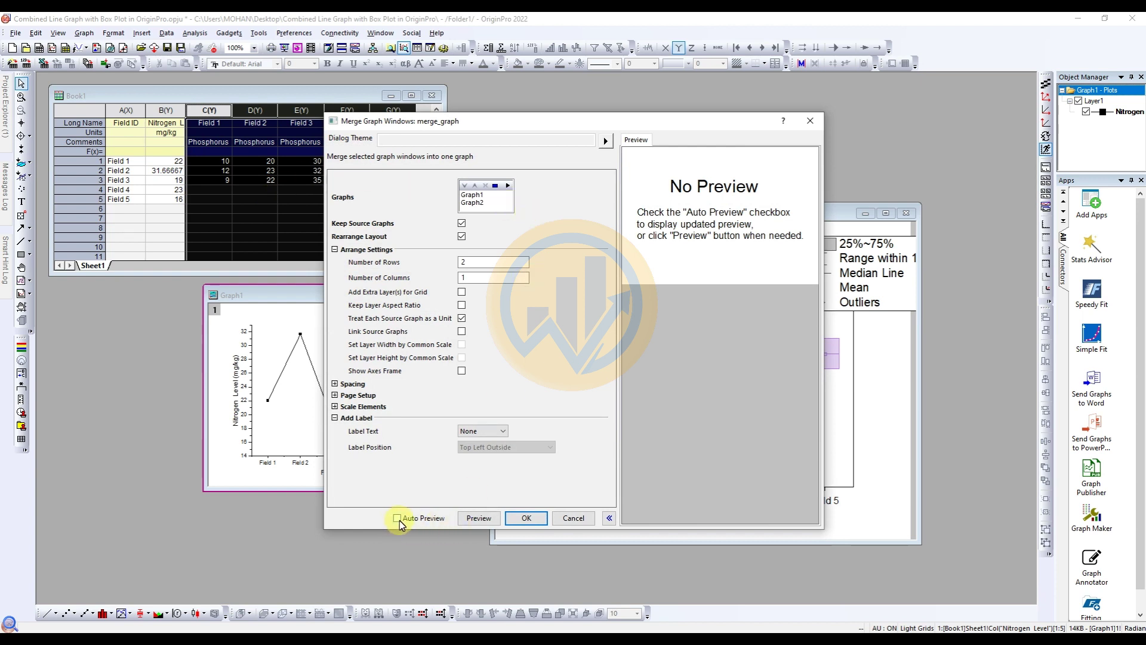
{"action": "left_click", "coordinate": [398, 519]}
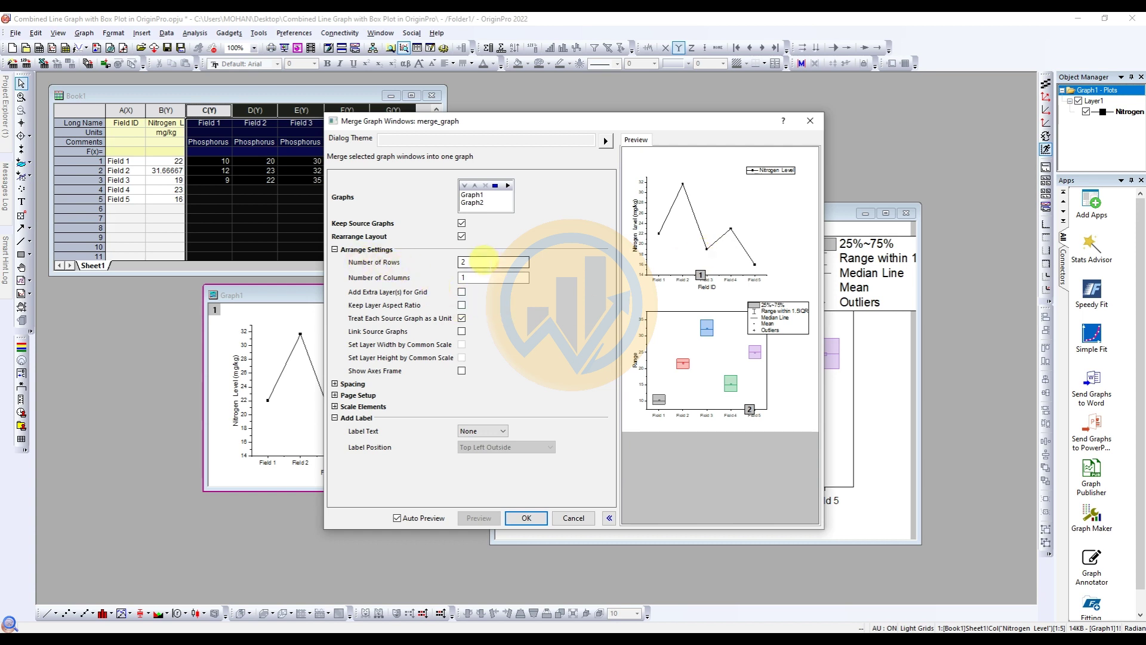
{"action": "double_click", "coordinate": [483, 261]}
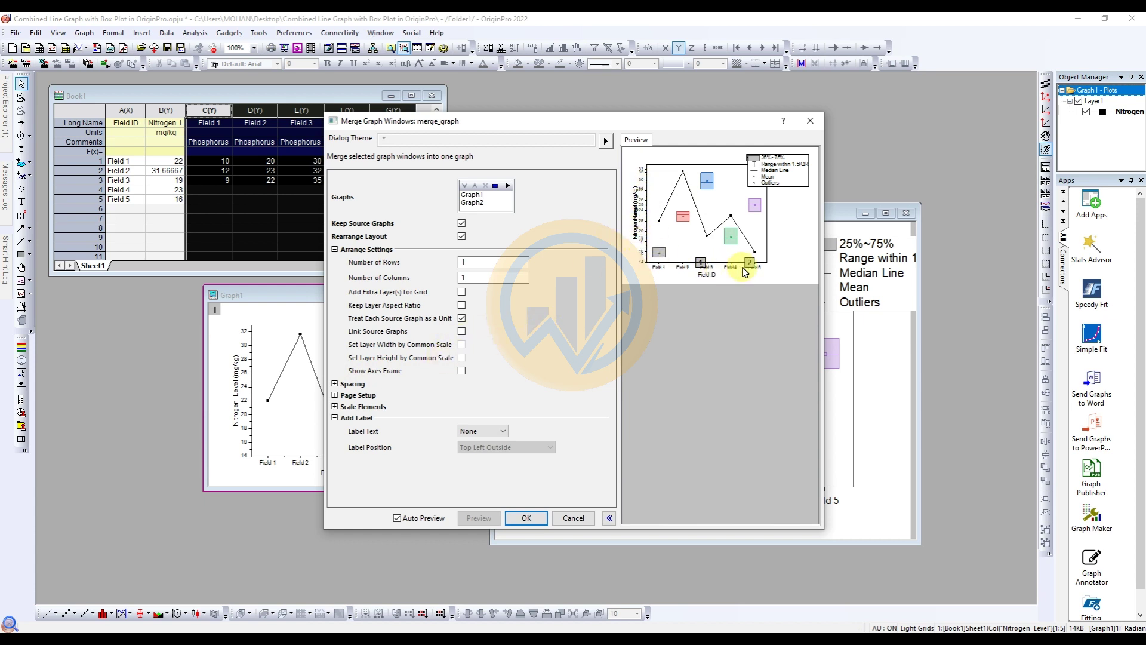
{"action": "left_click", "coordinate": [462, 372]}
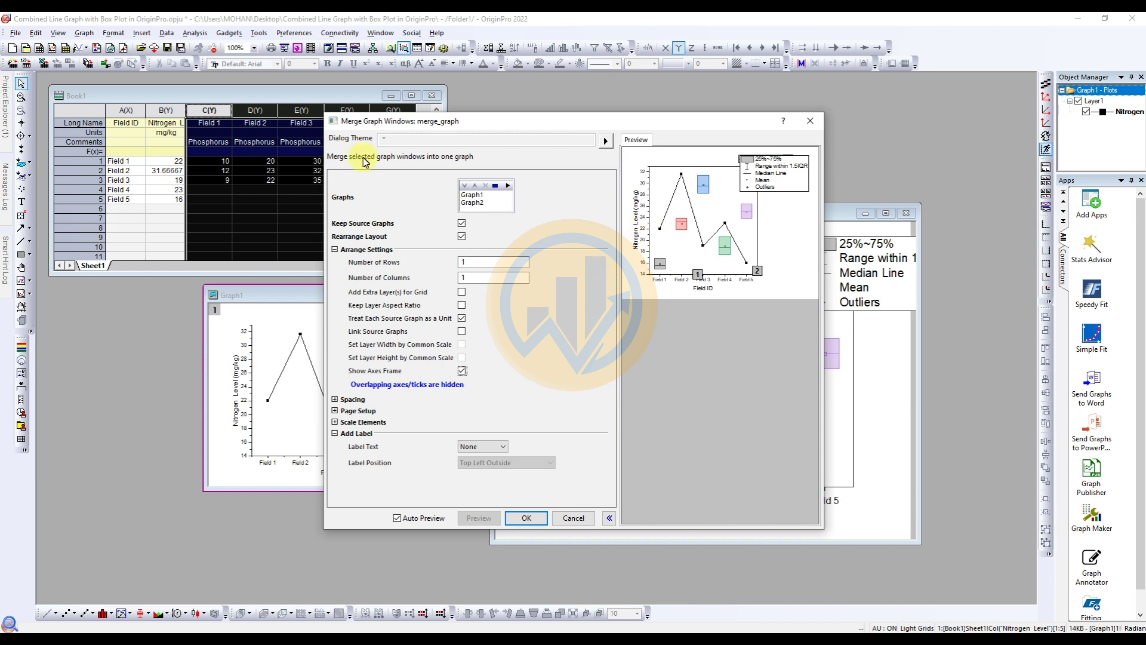
{"action": "left_click", "coordinate": [535, 518]}
Enlarge the merged graph window and position it over the source graphs
{"action": "left_click_drag", "start_coordinate": [478, 314], "coordinate": [604, 226]}
{"action": "left_click_drag", "start_coordinate": [741, 490], "coordinate": [871, 579]}
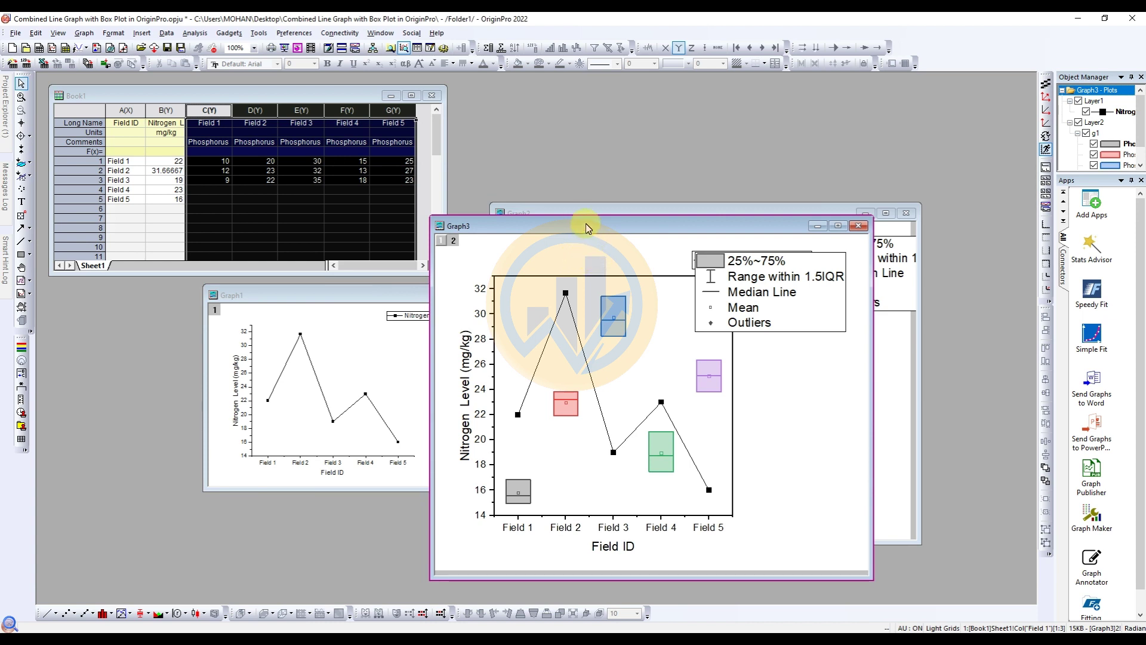
{"action": "left_click_drag", "start_coordinate": [587, 227], "coordinate": [570, 183]}
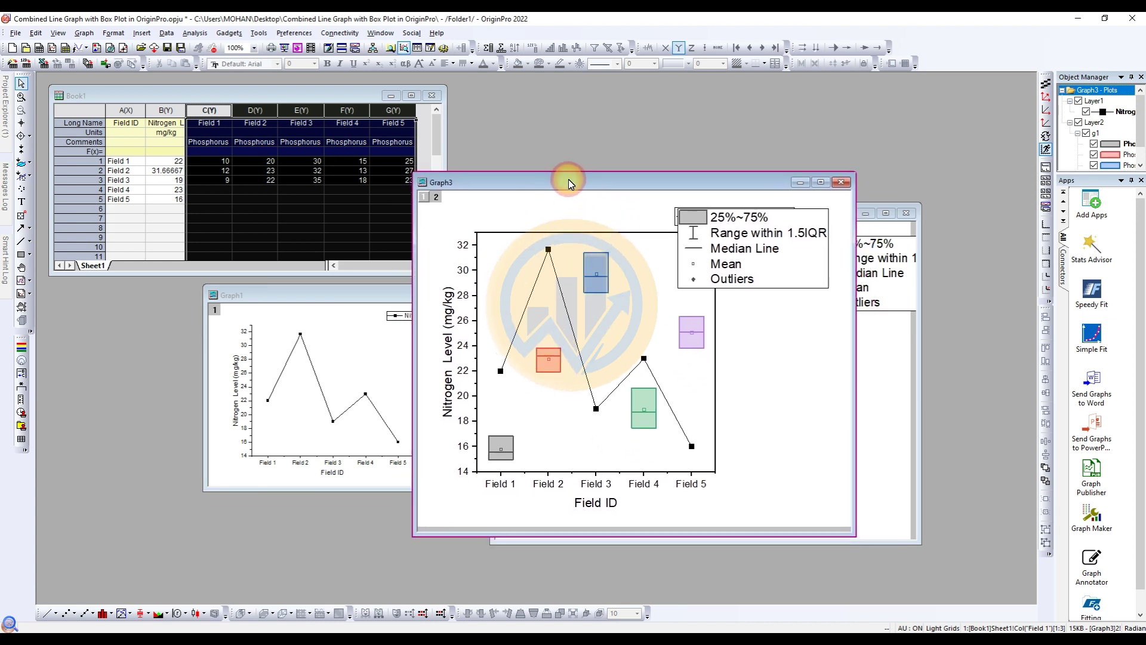
Change the merged graph's Y axis title to "Nitrogen and Phosphorus (mg/kg)"
{"action": "left_click", "coordinate": [449, 378]}
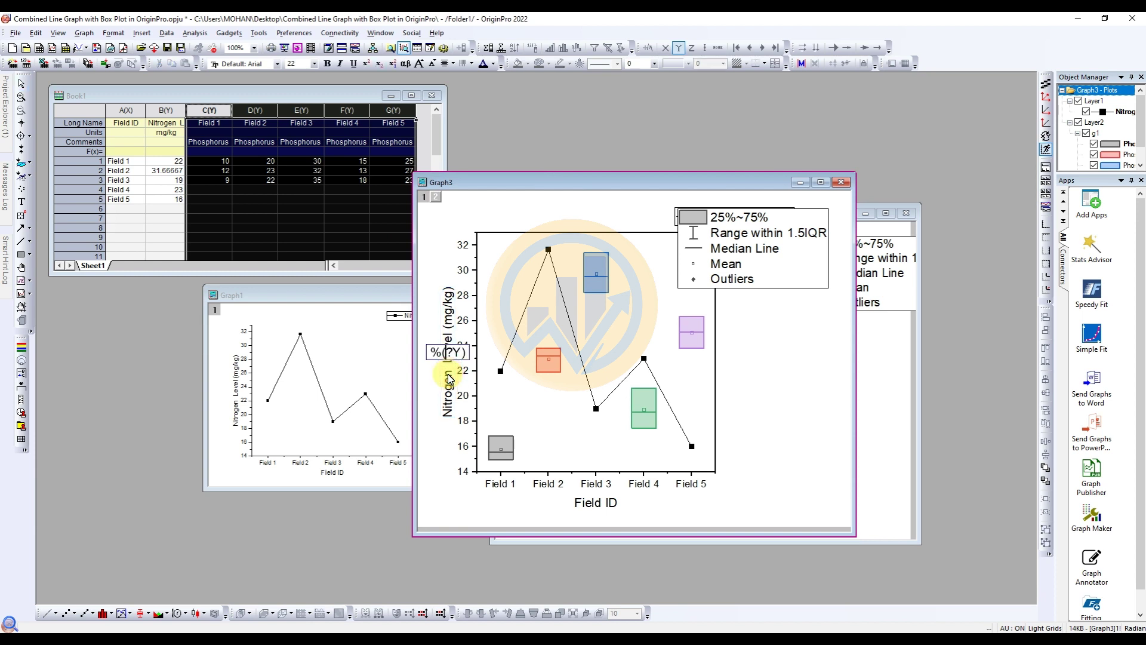
{"action": "left_click", "coordinate": [449, 357]}
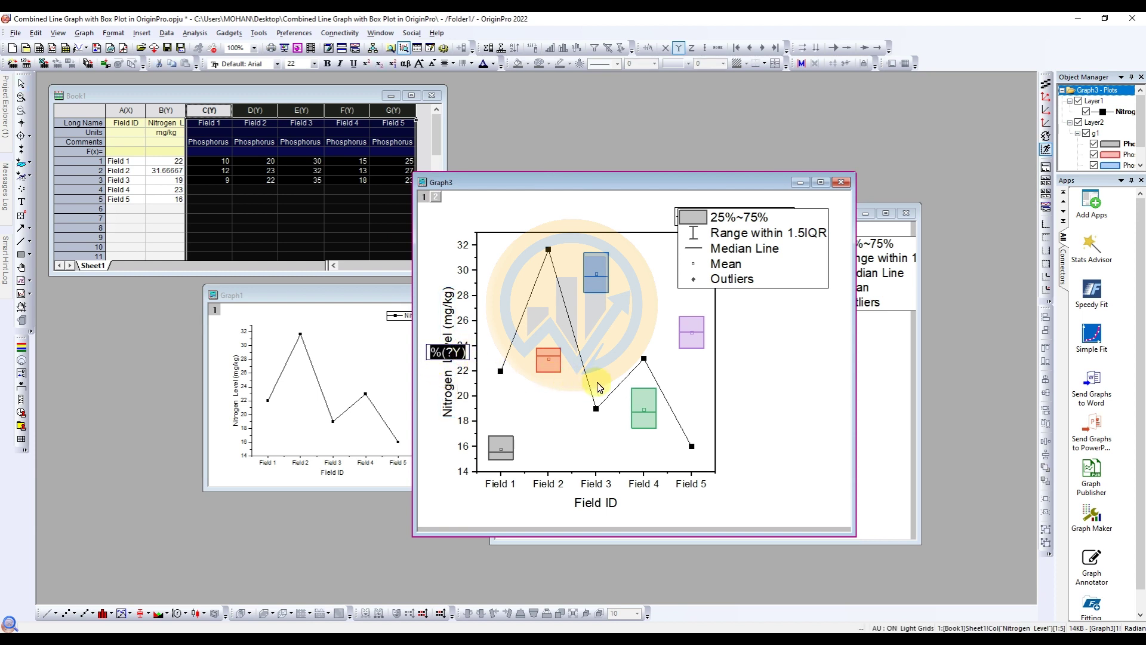
{"action": "type", "text": "Ni"}
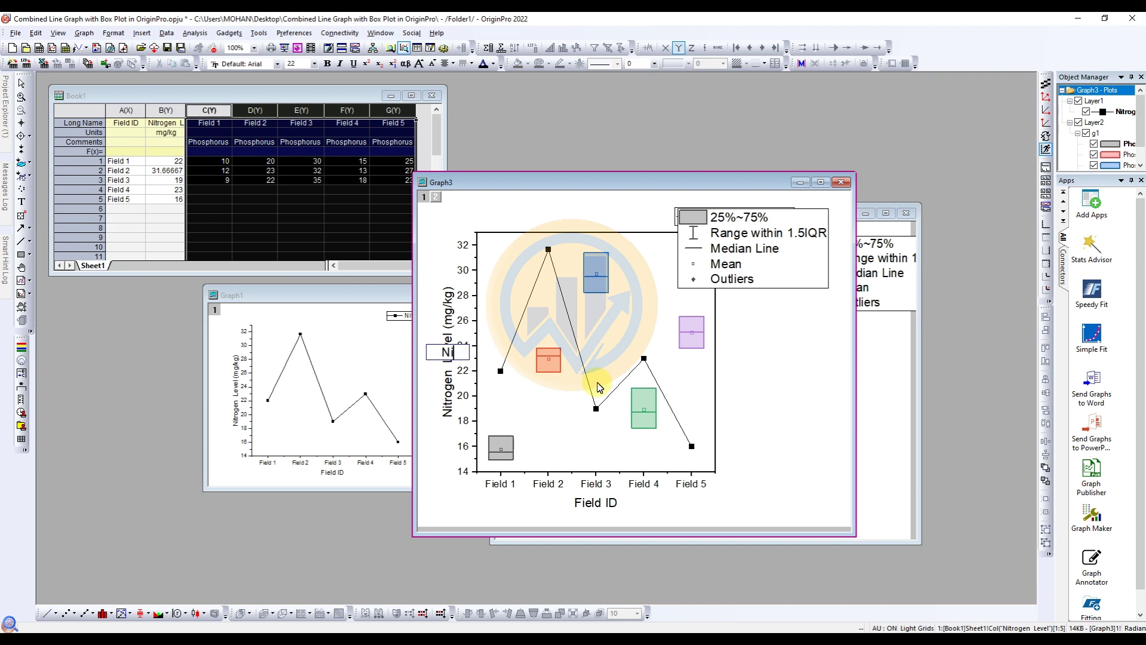
{"action": "type", "text": "trogen and Pho"}
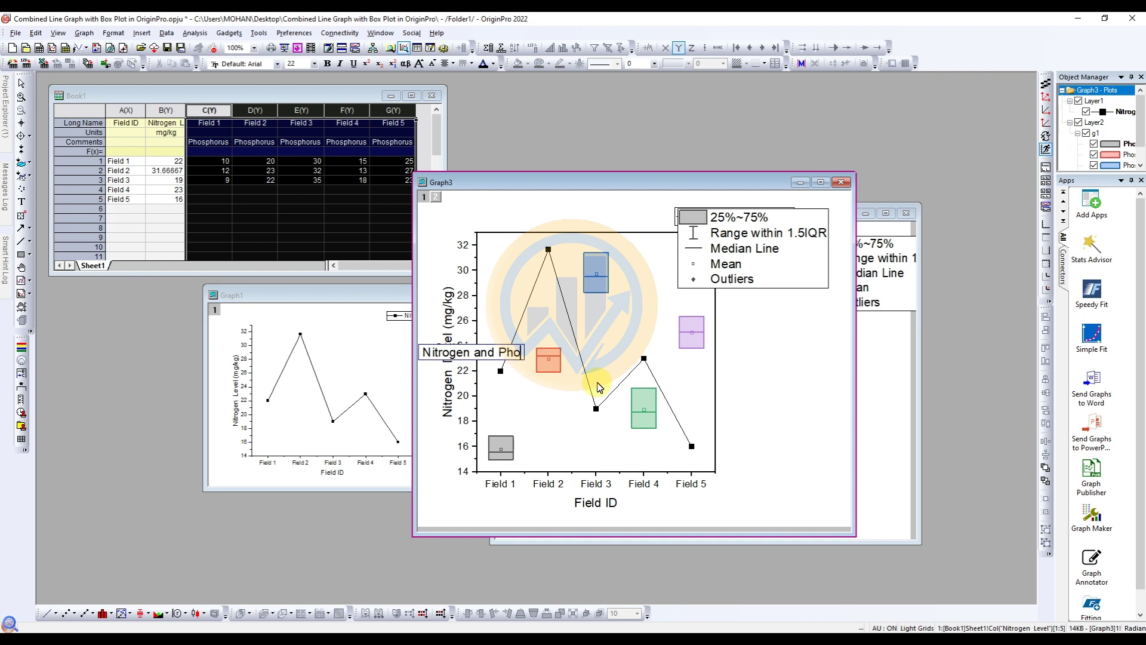
{"action": "type", "text": "sphorus"}
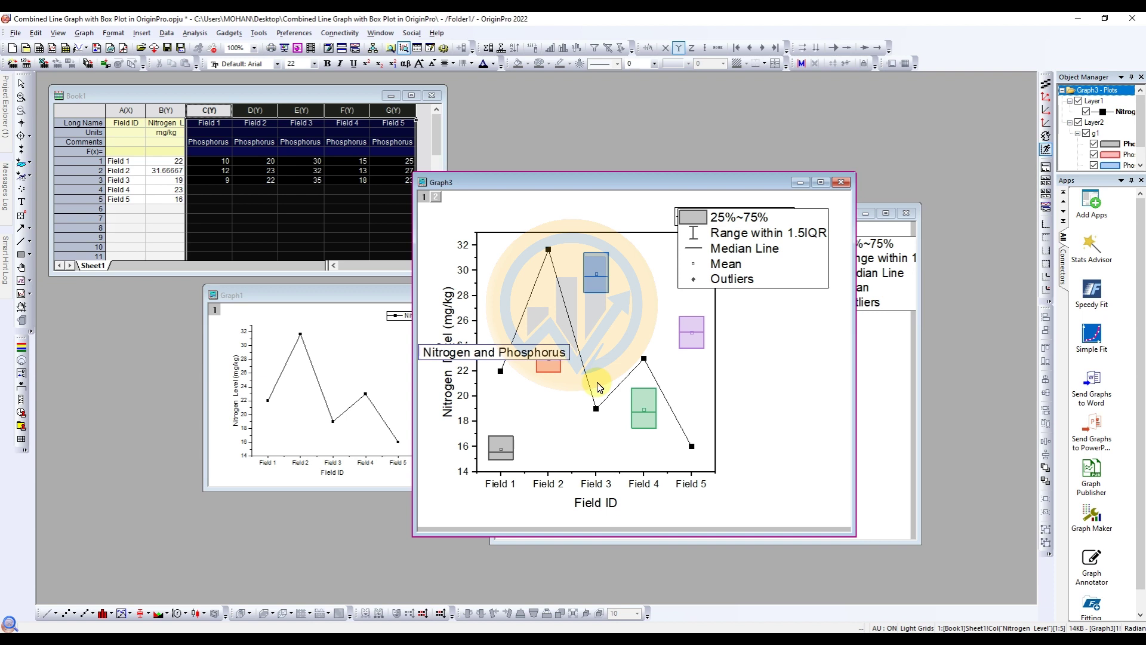
{"action": "type", "text": " (mg/kg)"}
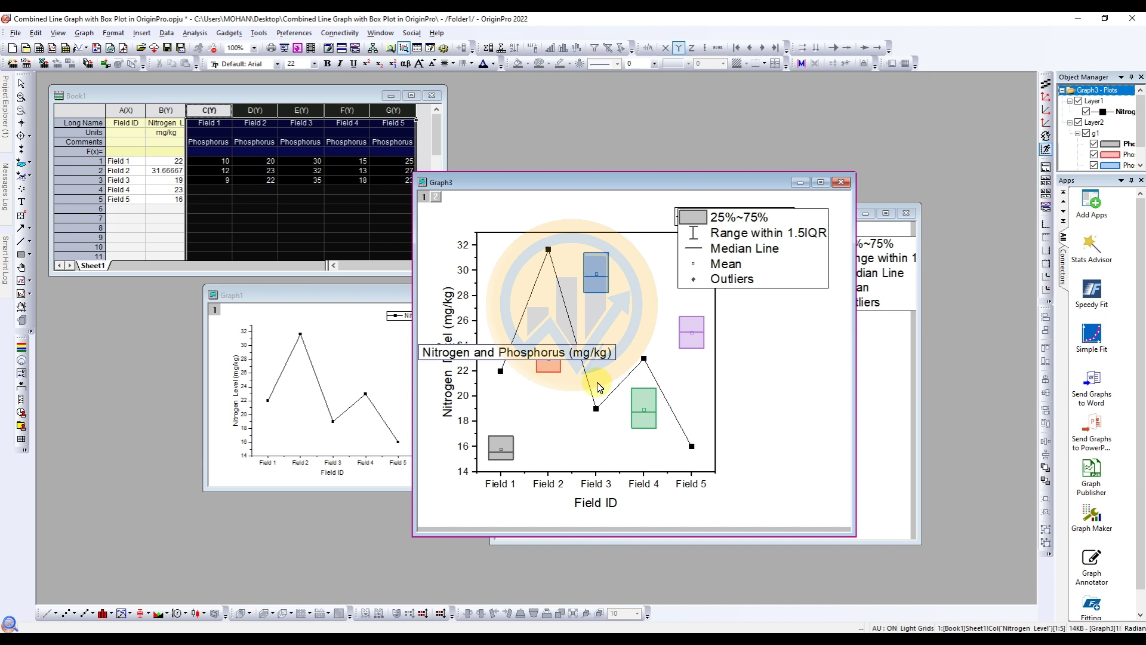
{"action": "left_click", "coordinate": [769, 362]}
{"action": "left_click", "coordinate": [452, 297]}
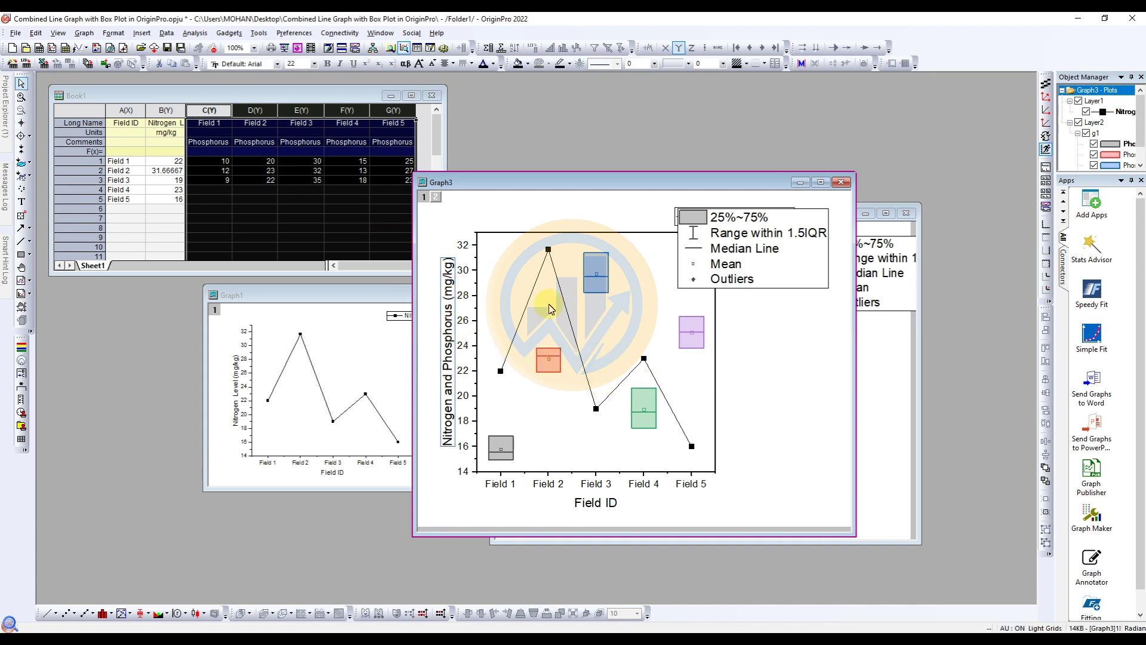
Maximize the merged graph and move the box chart legend off the Nitrogen Level legend into the plot area
{"action": "left_click", "coordinate": [822, 183]}
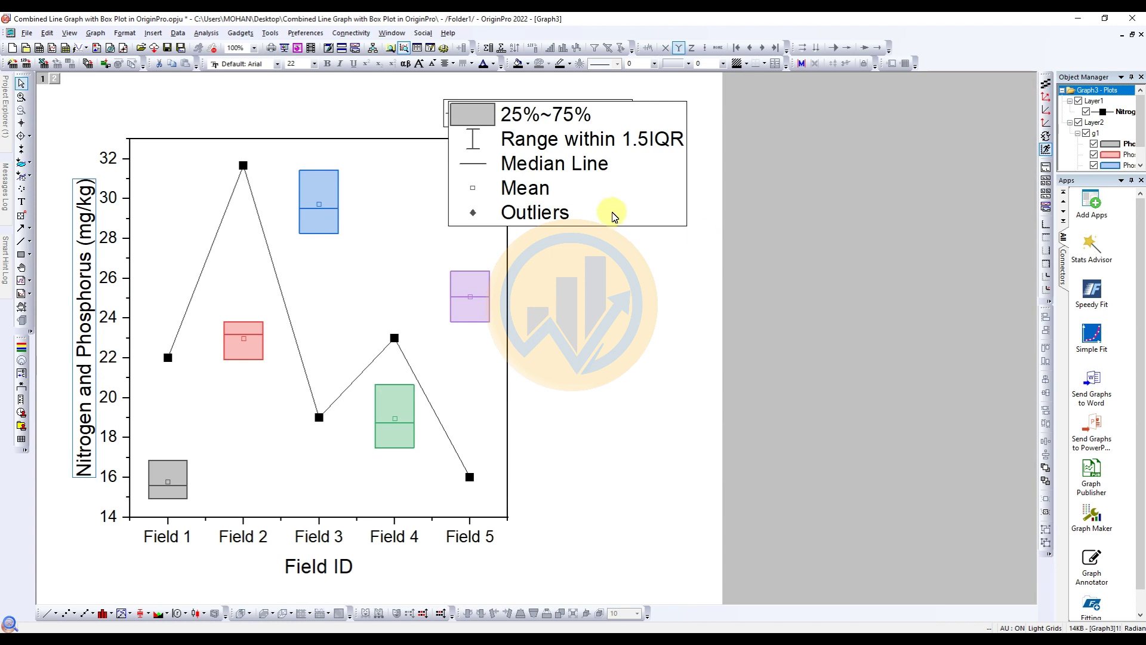
{"action": "left_click", "coordinate": [658, 200]}
{"action": "left_click_drag", "start_coordinate": [673, 110], "coordinate": [594, 177]}
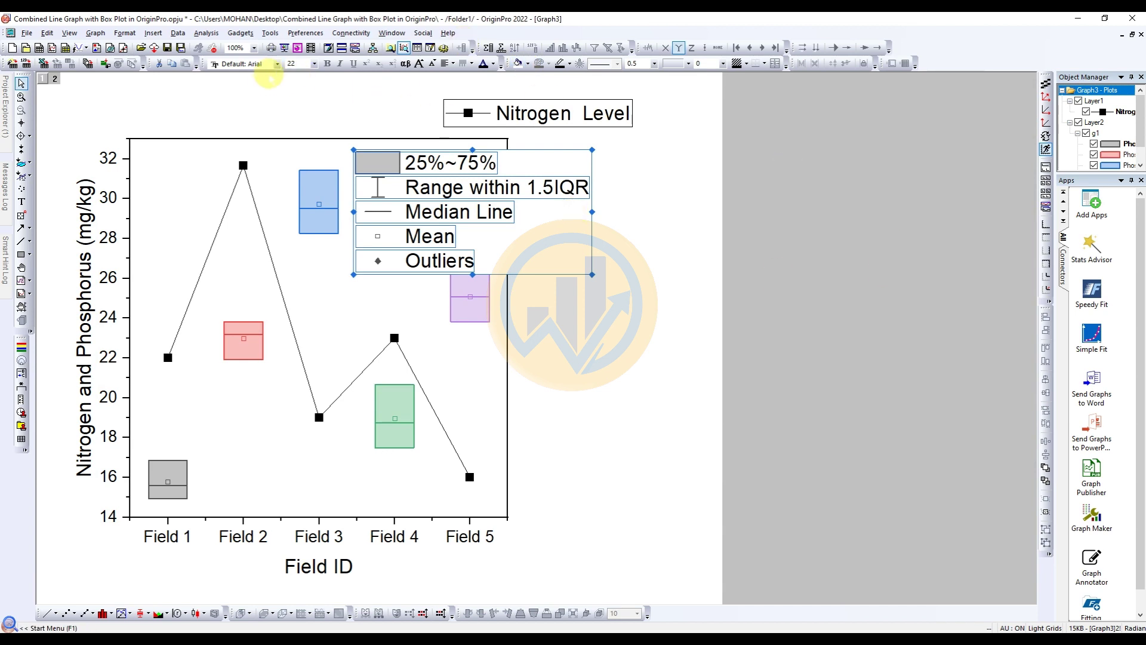
Format the box chart legend in Times New Roman, size 14, and reposition it in the upper-right part of the plot area
{"action": "left_click", "coordinate": [278, 63]}
{"action": "scroll", "coordinate": [281, 120], "scroll_direction": "down", "scroll_amount": 10}
{"action": "scroll", "coordinate": [281, 120], "scroll_direction": "up", "scroll_amount": 1}
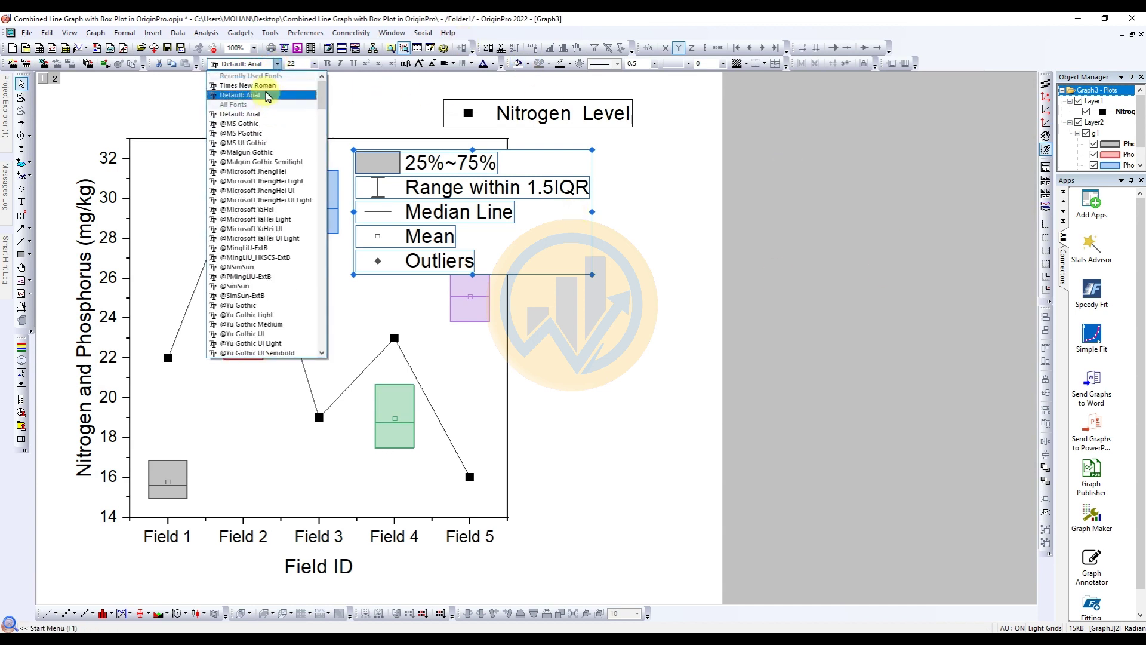
{"action": "left_click", "coordinate": [300, 95]}
{"action": "left_click", "coordinate": [314, 64]}
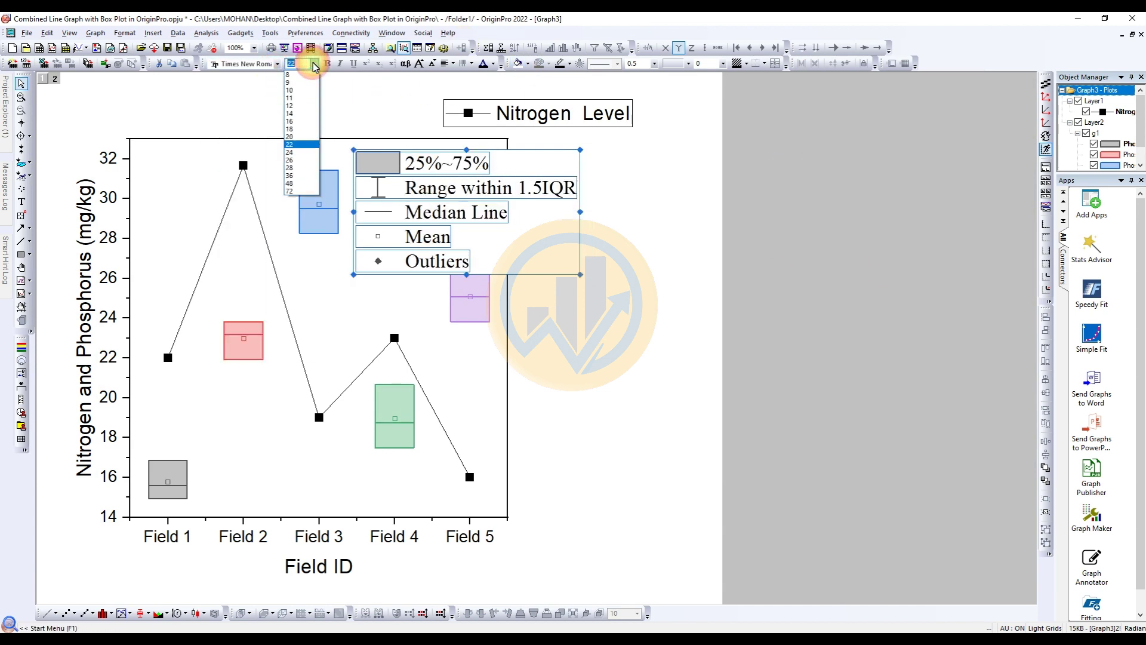
{"action": "left_click", "coordinate": [295, 113]}
{"action": "left_click_drag", "start_coordinate": [456, 155], "coordinate": [472, 182]}
Format the Nitrogen Level legend in Times New Roman, size 14, and place it directly above the box chart legend inside the plot
{"action": "left_click", "coordinate": [557, 113]}
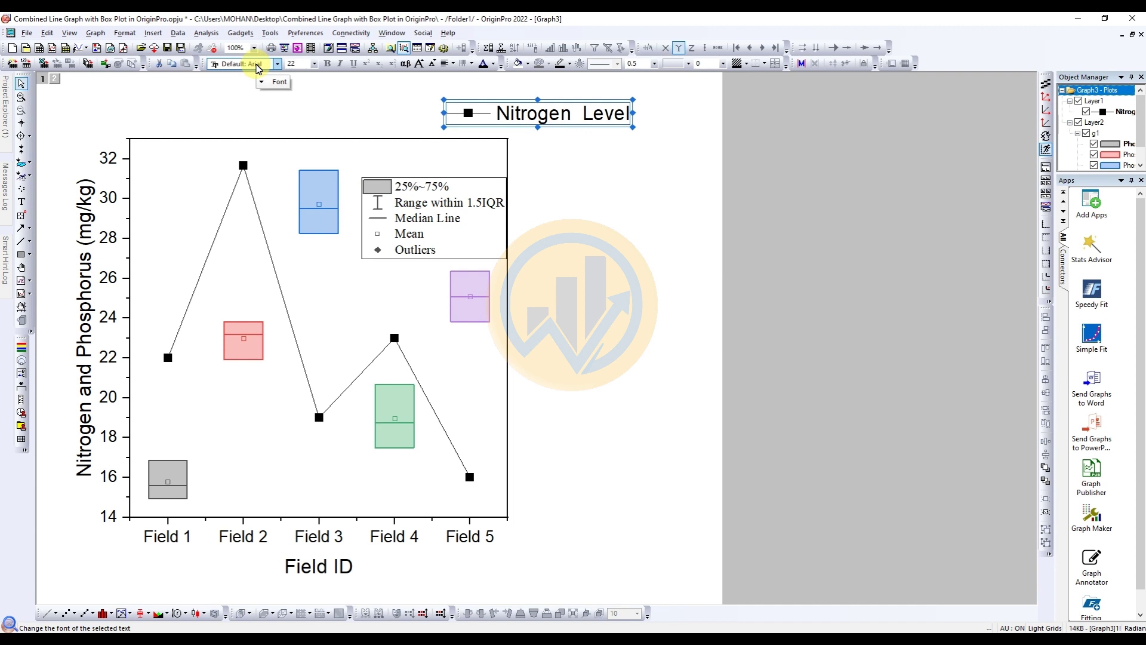
{"action": "left_click", "coordinate": [277, 63]}
{"action": "scroll", "coordinate": [265, 90], "scroll_direction": "up", "scroll_amount": 2}
{"action": "left_click", "coordinate": [266, 90]}
{"action": "left_click", "coordinate": [314, 64]}
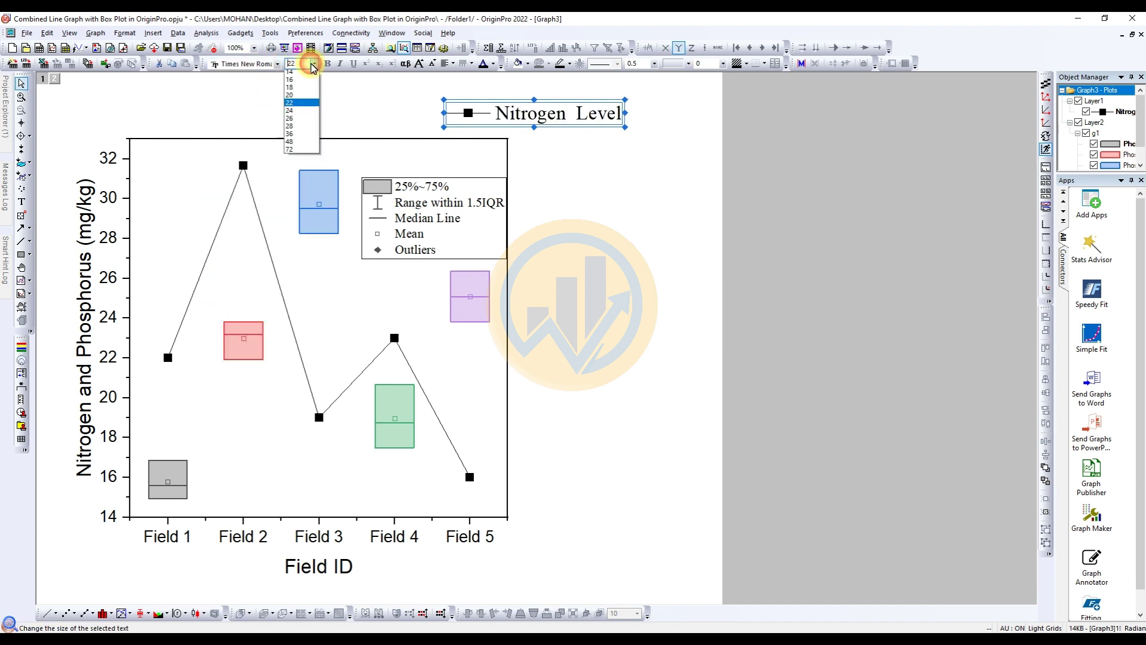
{"action": "left_click", "coordinate": [321, 111]}
{"action": "left_click_drag", "start_coordinate": [534, 106], "coordinate": [453, 167]}
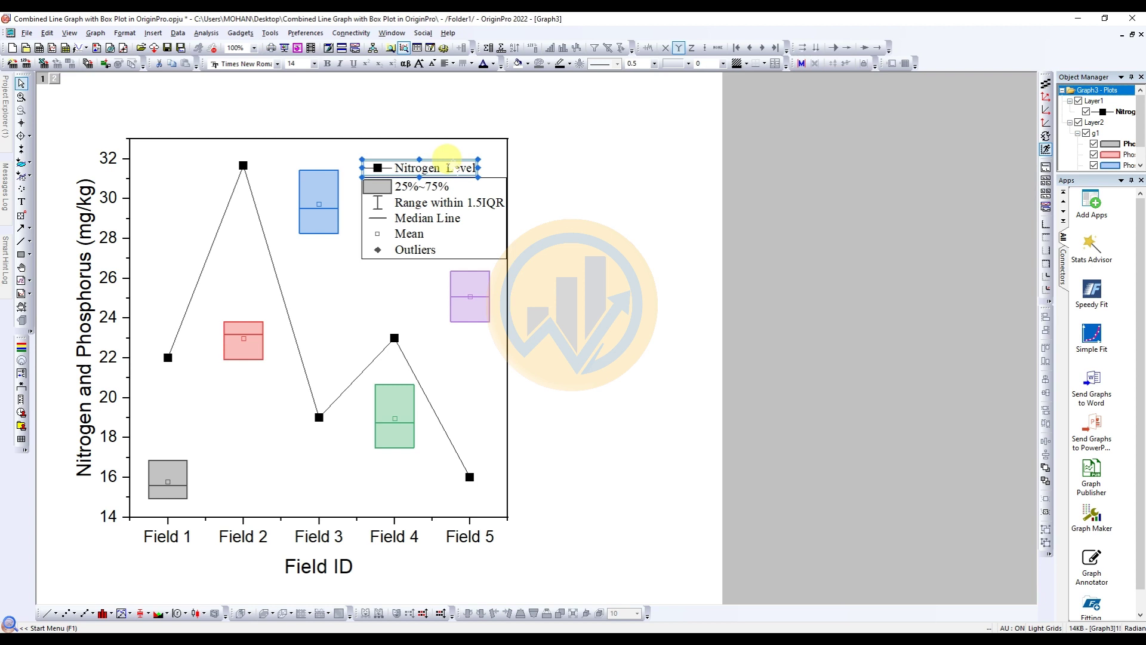
Format the Y axis tick labels in Times New Roman, size 14
{"action": "left_click", "coordinate": [108, 198]}
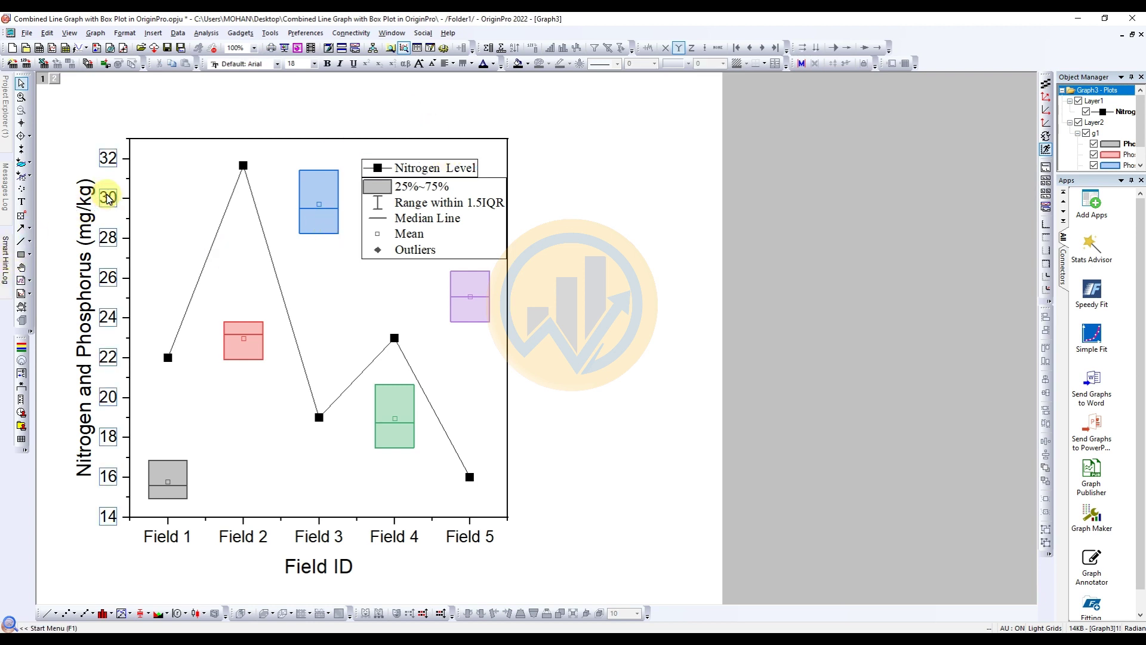
{"action": "left_click", "coordinate": [277, 64]}
{"action": "scroll", "coordinate": [278, 99], "scroll_direction": "up", "scroll_amount": 1}
{"action": "left_click", "coordinate": [260, 87]}
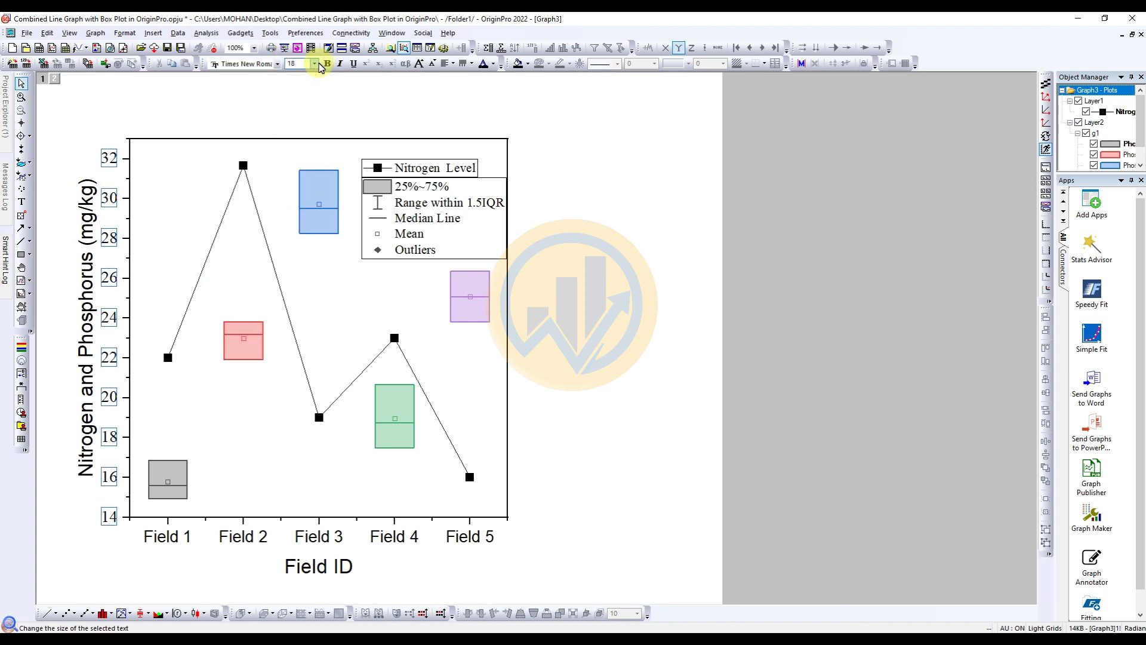
{"action": "left_click", "coordinate": [314, 64]}
{"action": "left_click", "coordinate": [290, 114]}
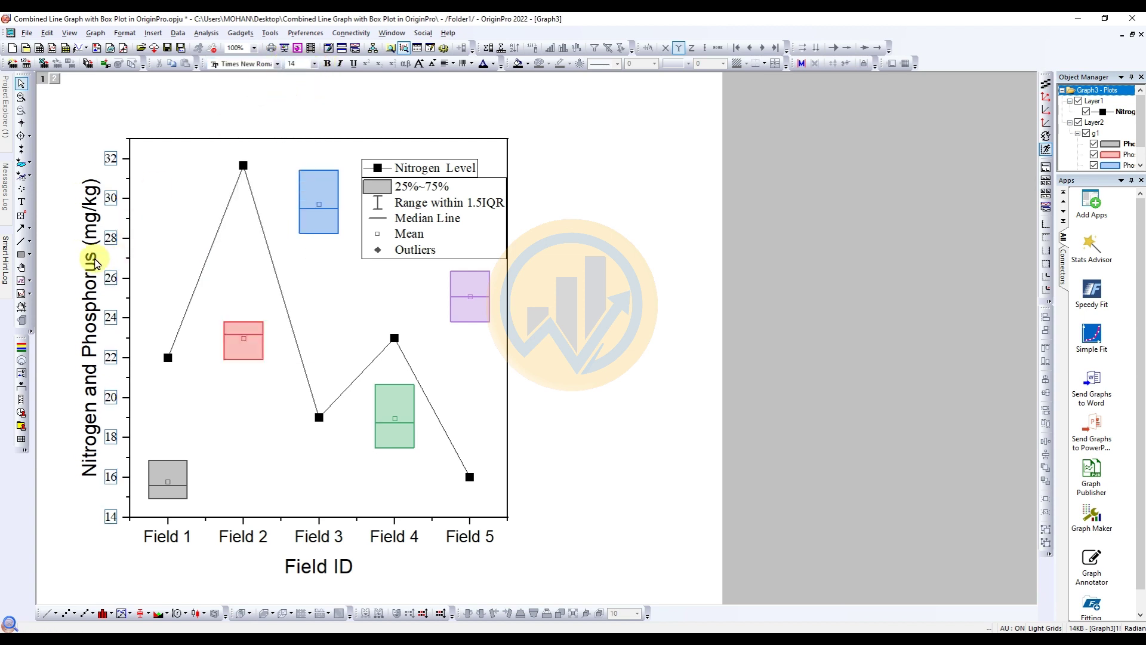
Format the Y axis title in Times New Roman, size 14
{"action": "left_click", "coordinate": [90, 227]}
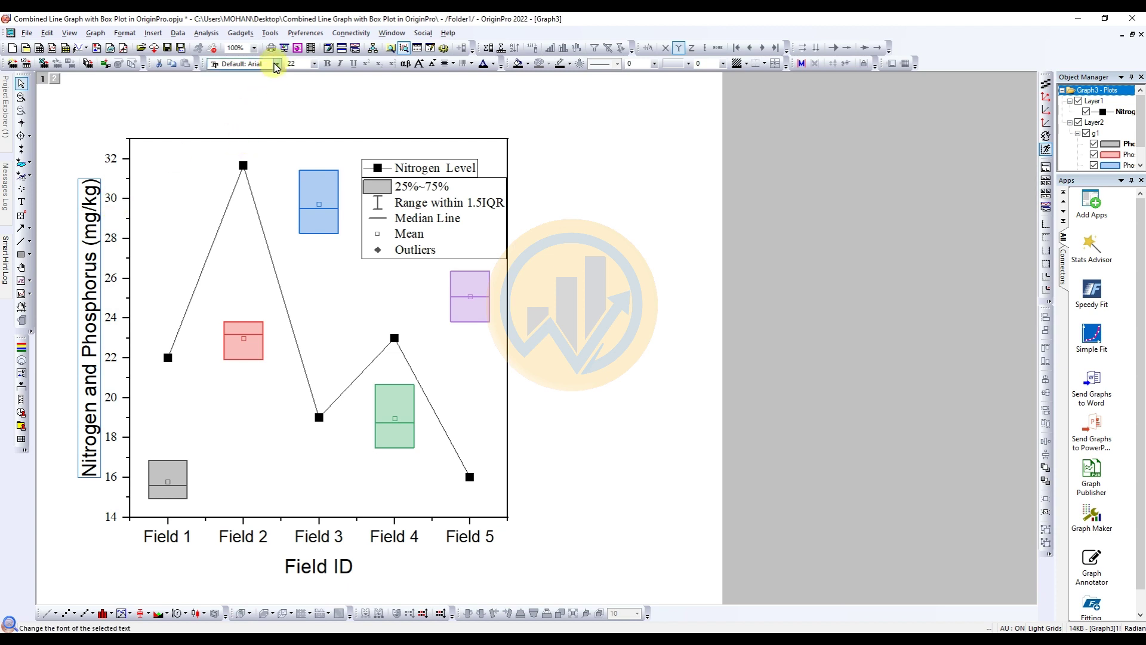
{"action": "left_click", "coordinate": [276, 64]}
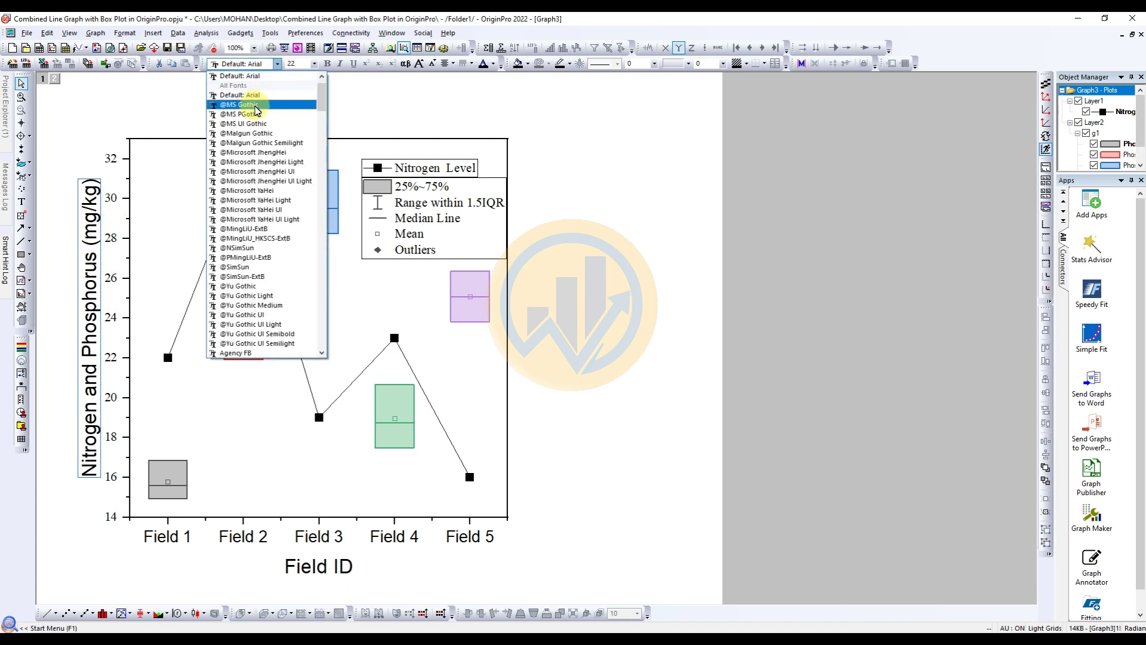
{"action": "scroll", "coordinate": [251, 81], "scroll_direction": "up", "scroll_amount": 1}
{"action": "left_click", "coordinate": [245, 77]}
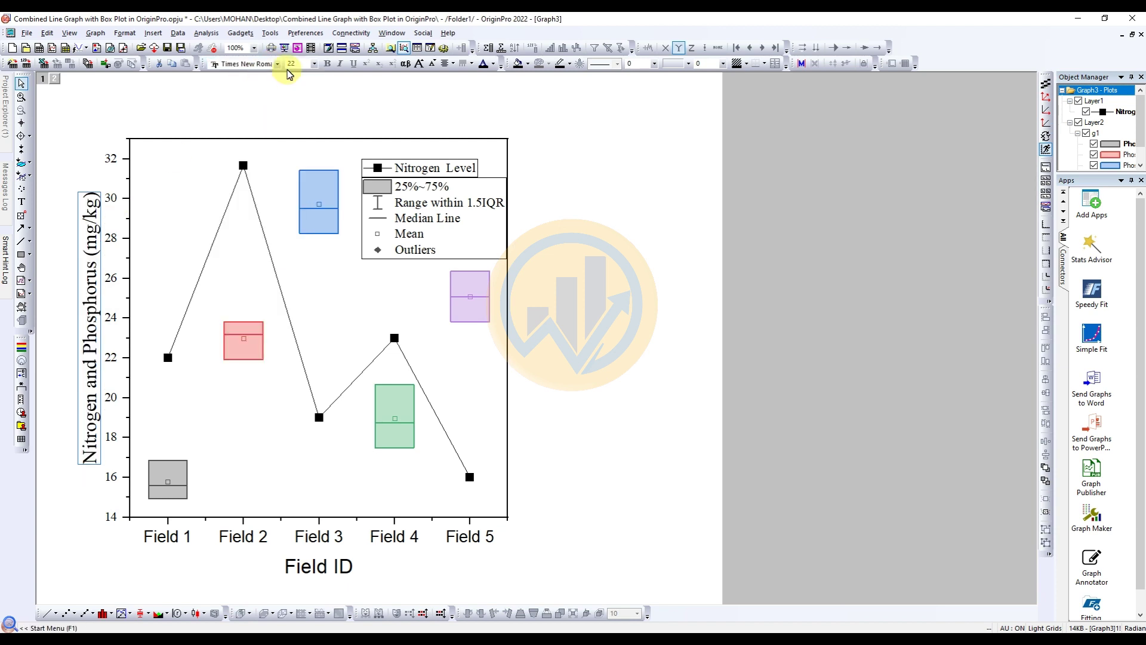
{"action": "left_click", "coordinate": [314, 64]}
{"action": "left_click", "coordinate": [299, 112]}
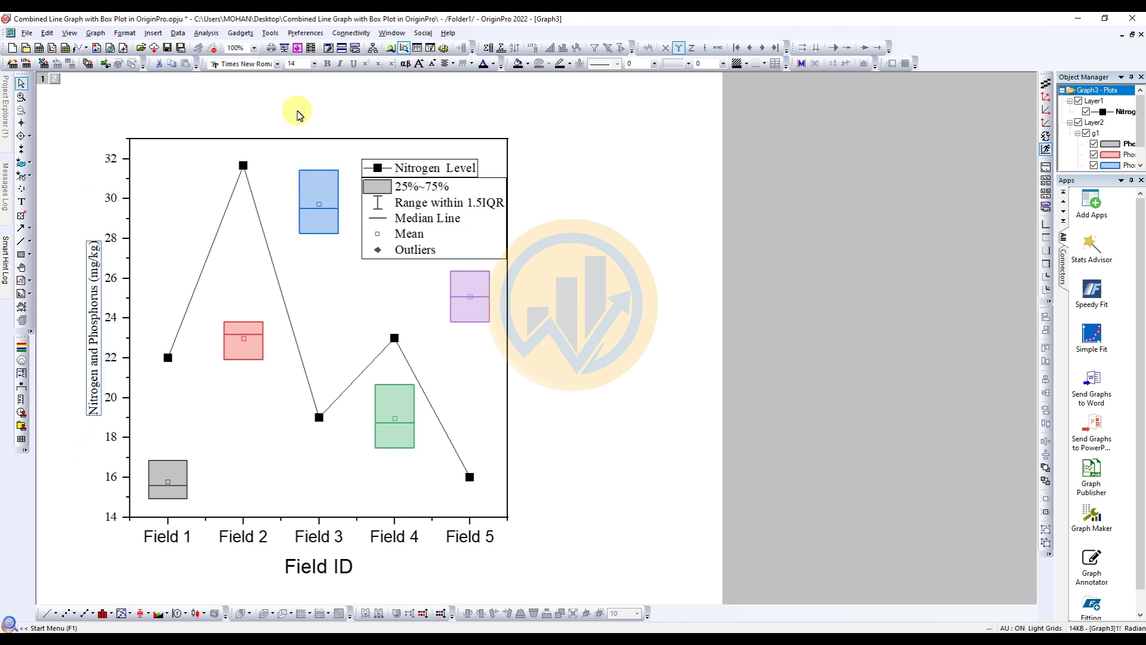
Format the Field 1 to Field 5 tick labels on the X axis in Times New Roman, size 14
{"action": "left_click", "coordinate": [170, 537]}
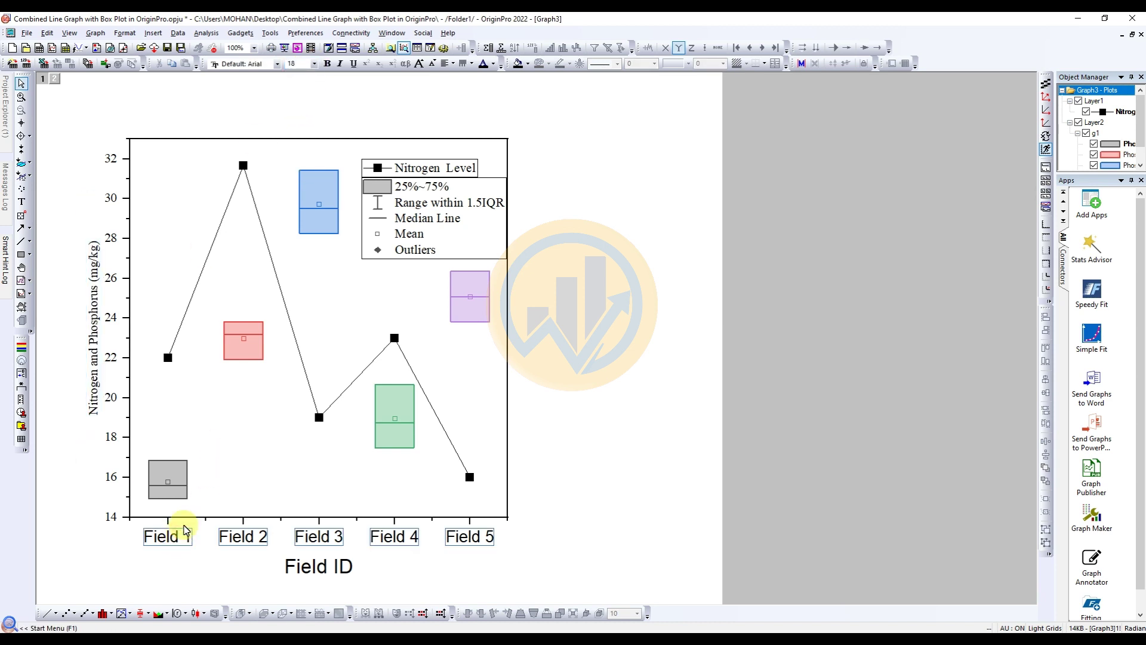
{"action": "left_click", "coordinate": [273, 64]}
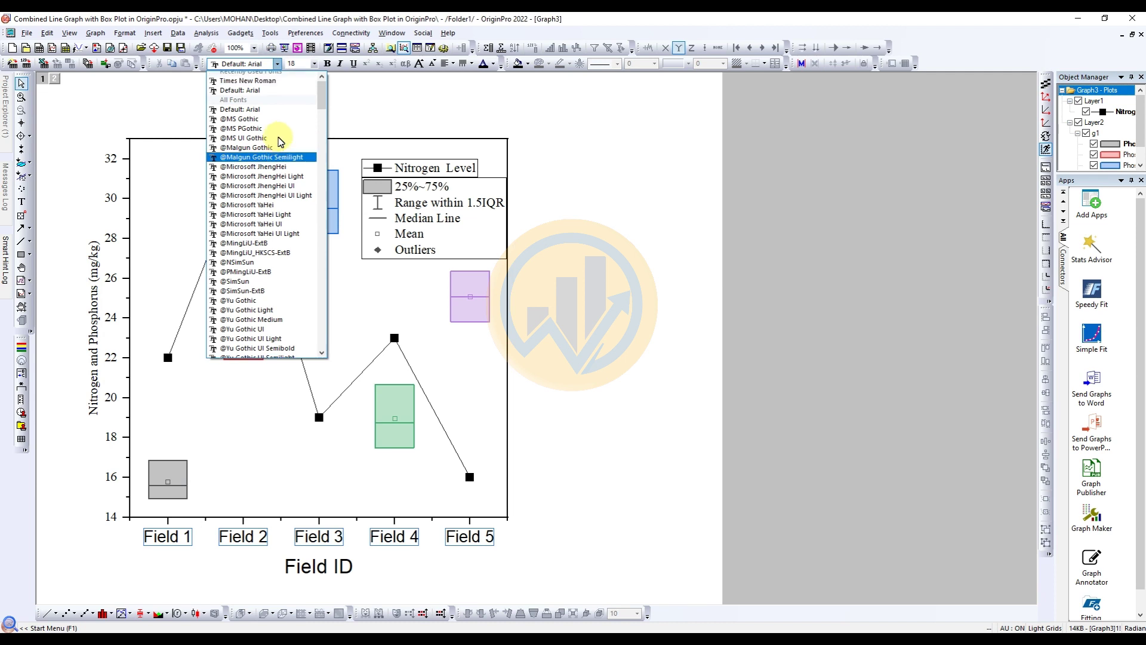
{"action": "left_click", "coordinate": [261, 87]}
{"action": "left_click", "coordinate": [314, 64]}
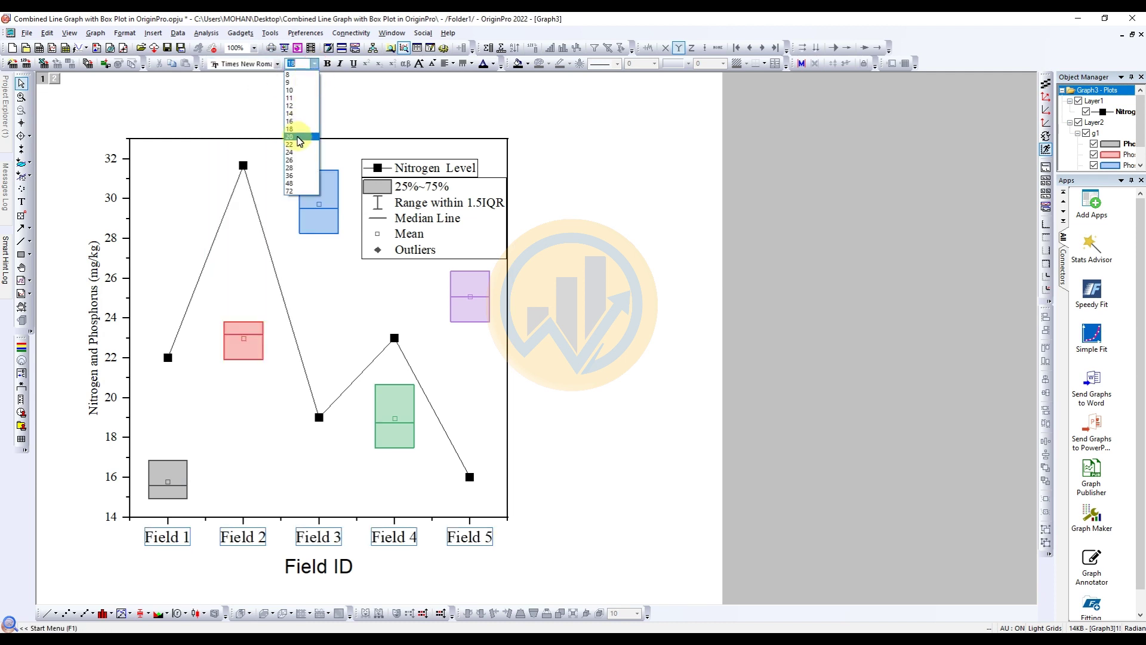
{"action": "left_click", "coordinate": [298, 122]}
Format the X axis title "Field ID" in Times New Roman, size 14
{"action": "left_click", "coordinate": [306, 558]}
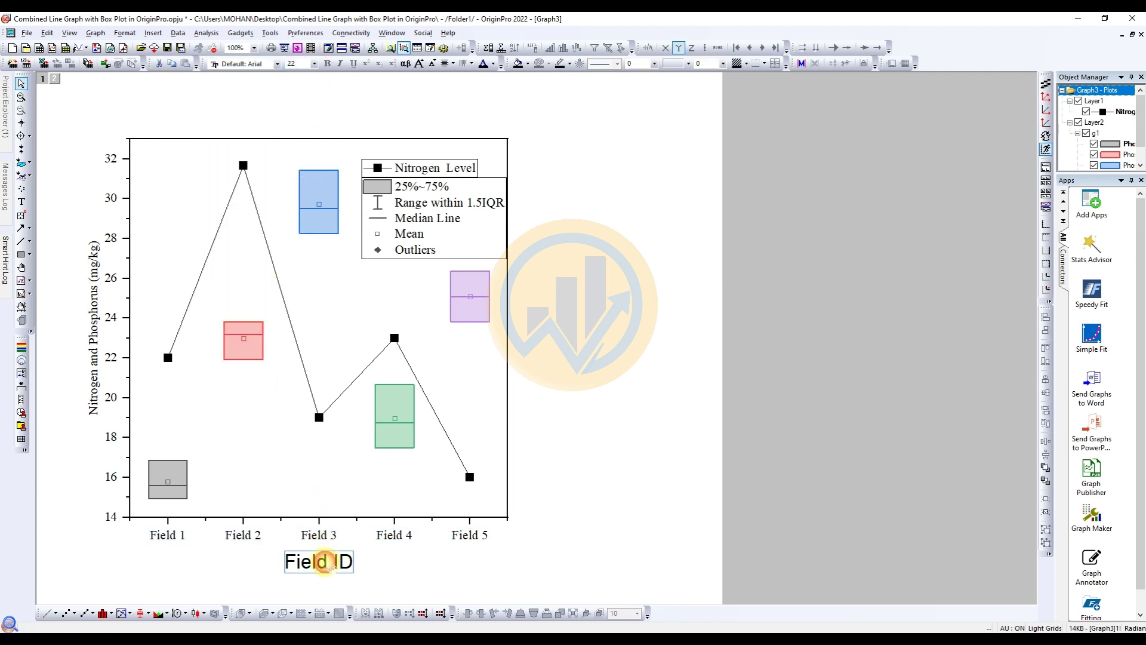
{"action": "left_click", "coordinate": [275, 64]}
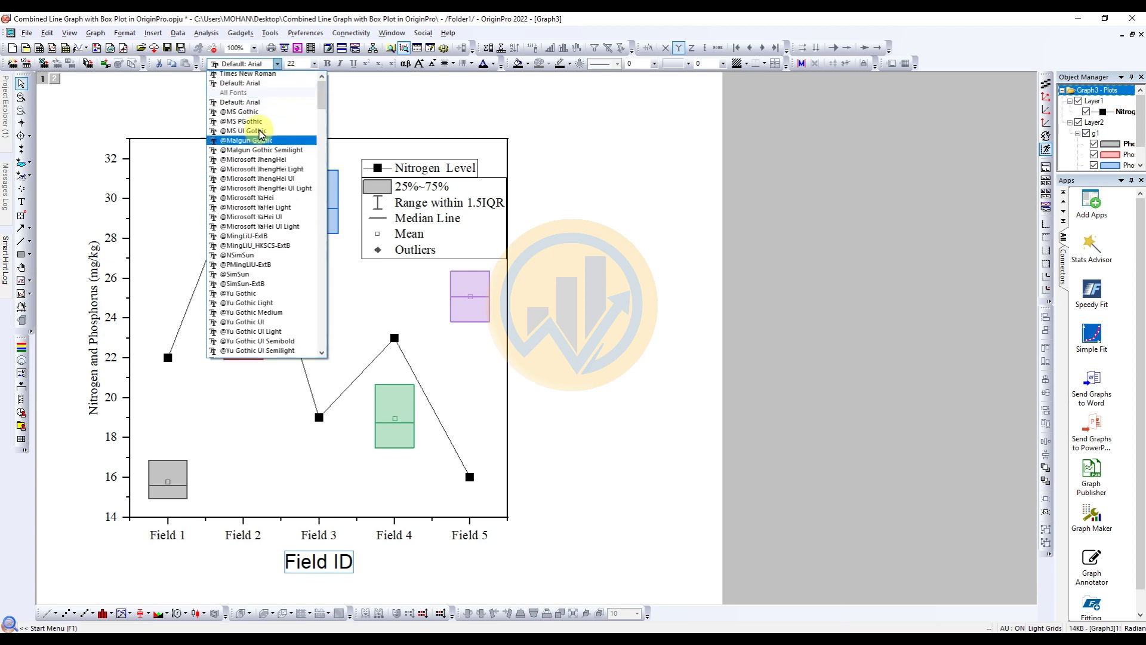
{"action": "left_click", "coordinate": [258, 87]}
{"action": "left_click", "coordinate": [314, 64]}
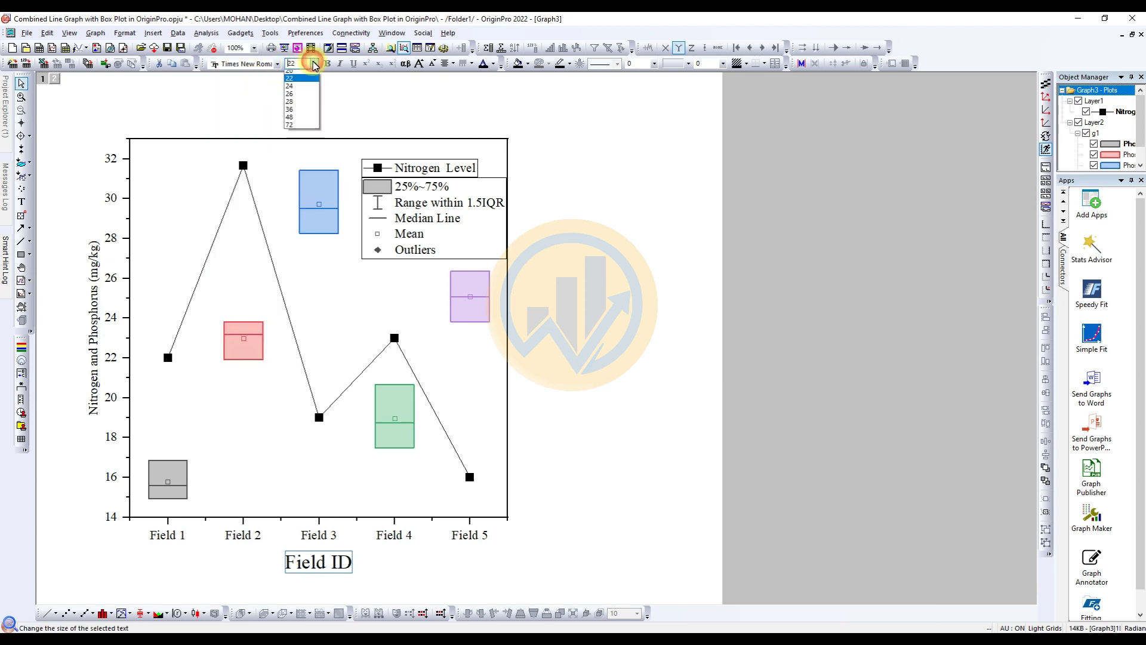
{"action": "left_click", "coordinate": [296, 114]}
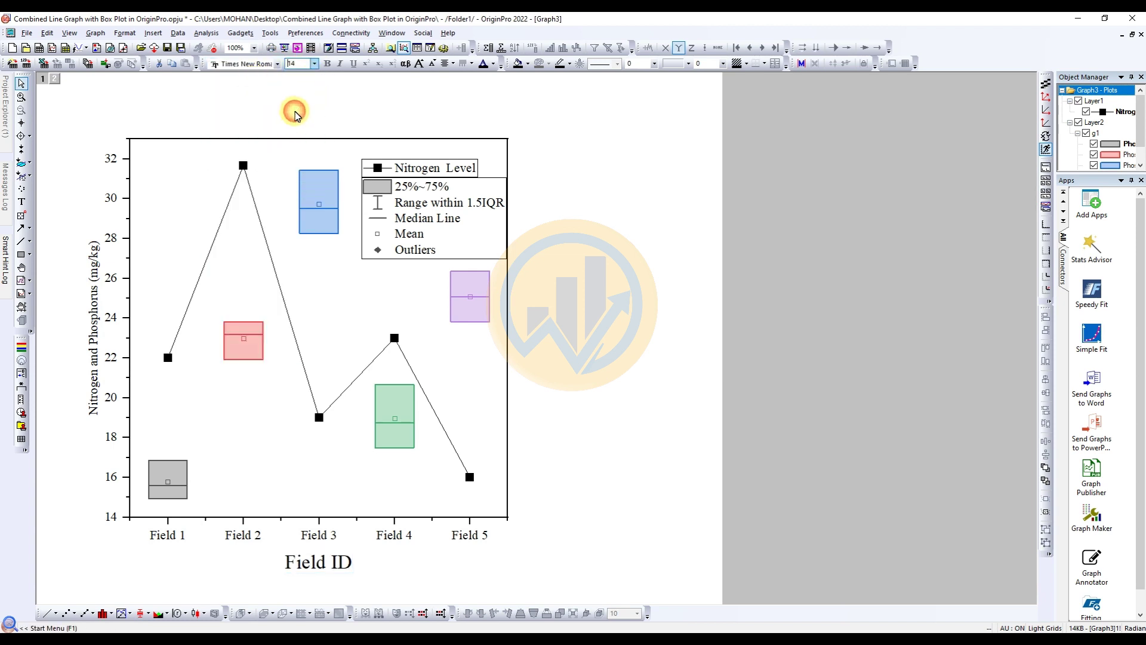
{"action": "left_click", "coordinate": [621, 440]}
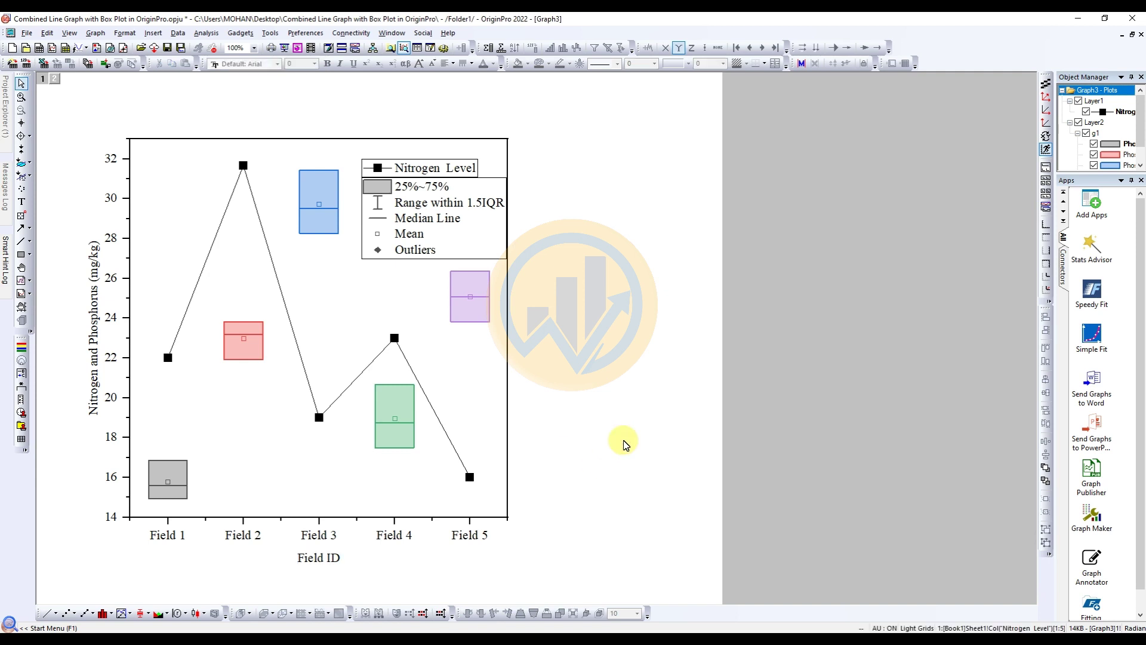
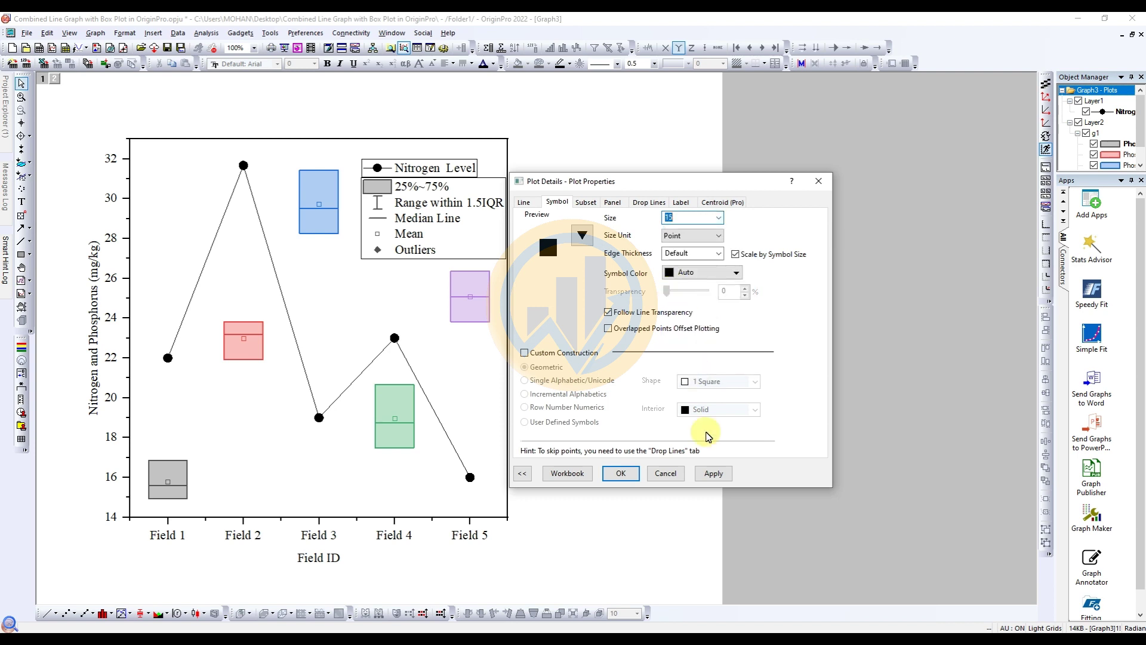
Apply the solid square symbol to the Nitrogen Level plot and set its size to 9 points
{"action": "left_click", "coordinate": [713, 473]}
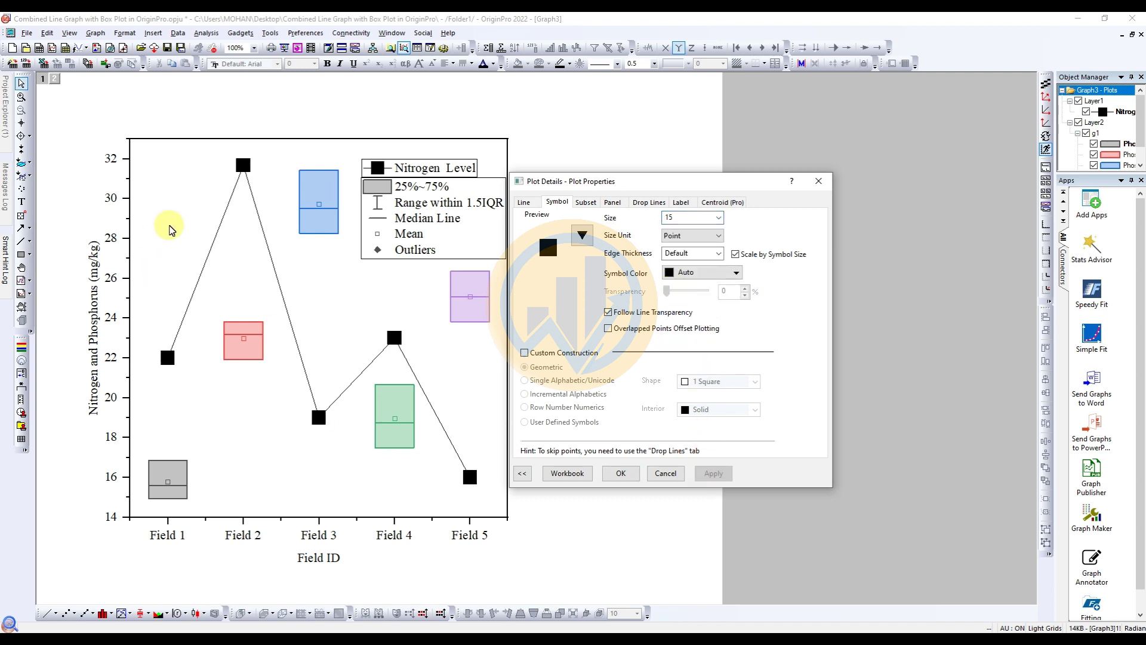
{"action": "left_click", "coordinate": [719, 218]}
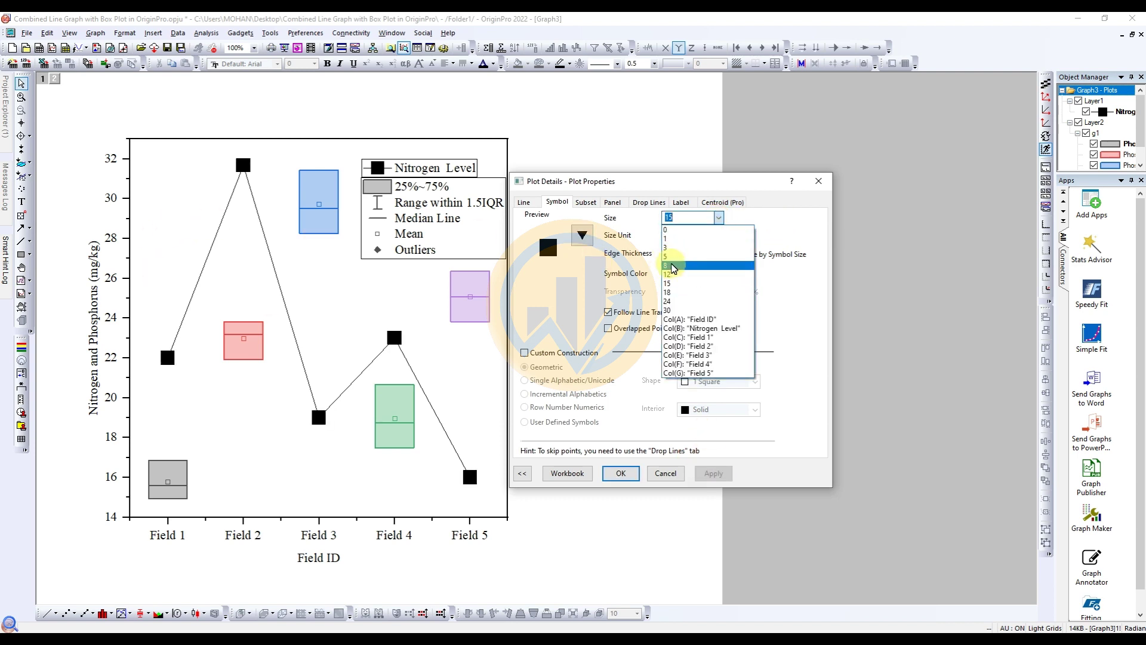
{"action": "left_click", "coordinate": [684, 217]}
{"action": "type", "text": "9"}
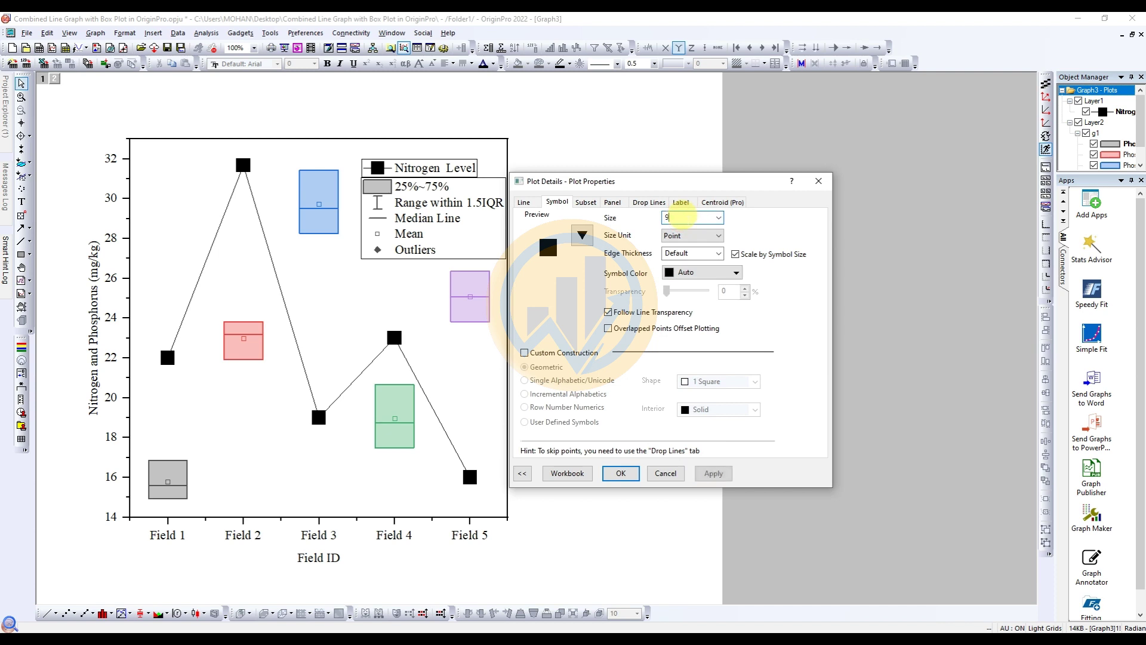
{"action": "left_click", "coordinate": [717, 474]}
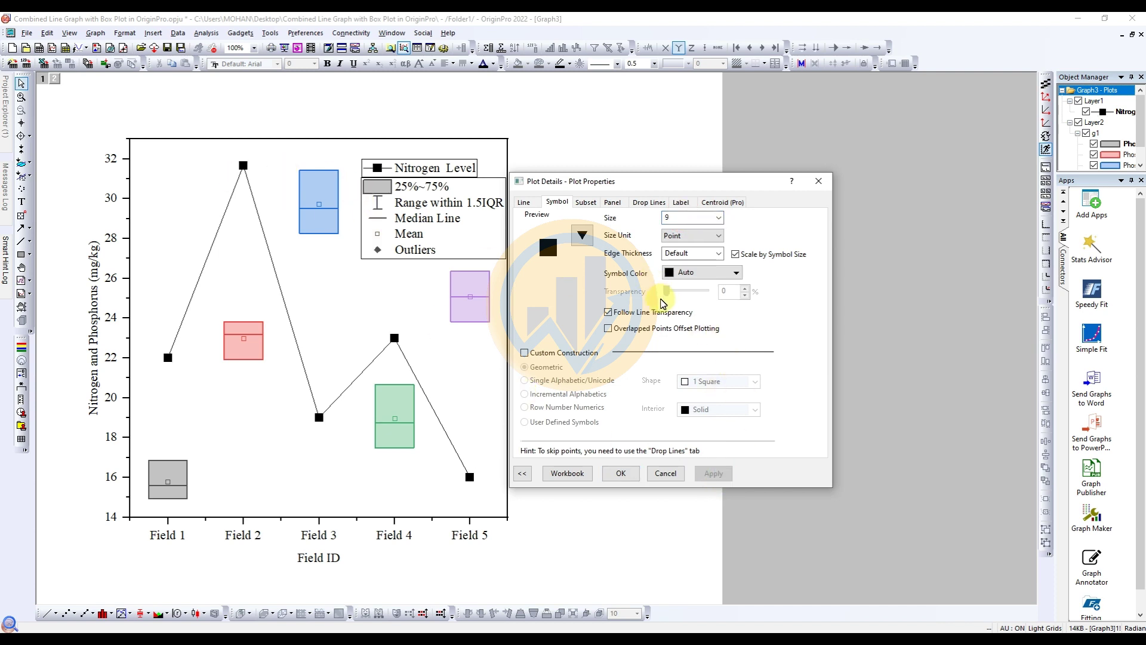
Set the symbol color of the Nitrogen Level plot to Red and apply it
{"action": "left_click", "coordinate": [738, 274]}
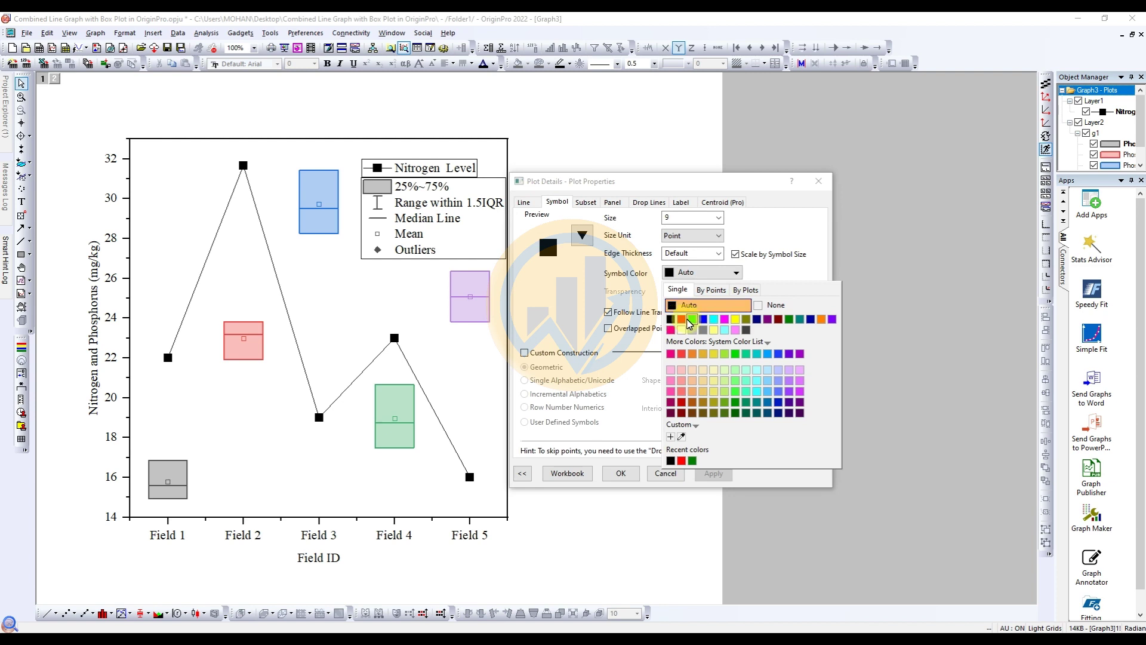
{"action": "left_click", "coordinate": [692, 319]}
{"action": "left_click", "coordinate": [721, 276]}
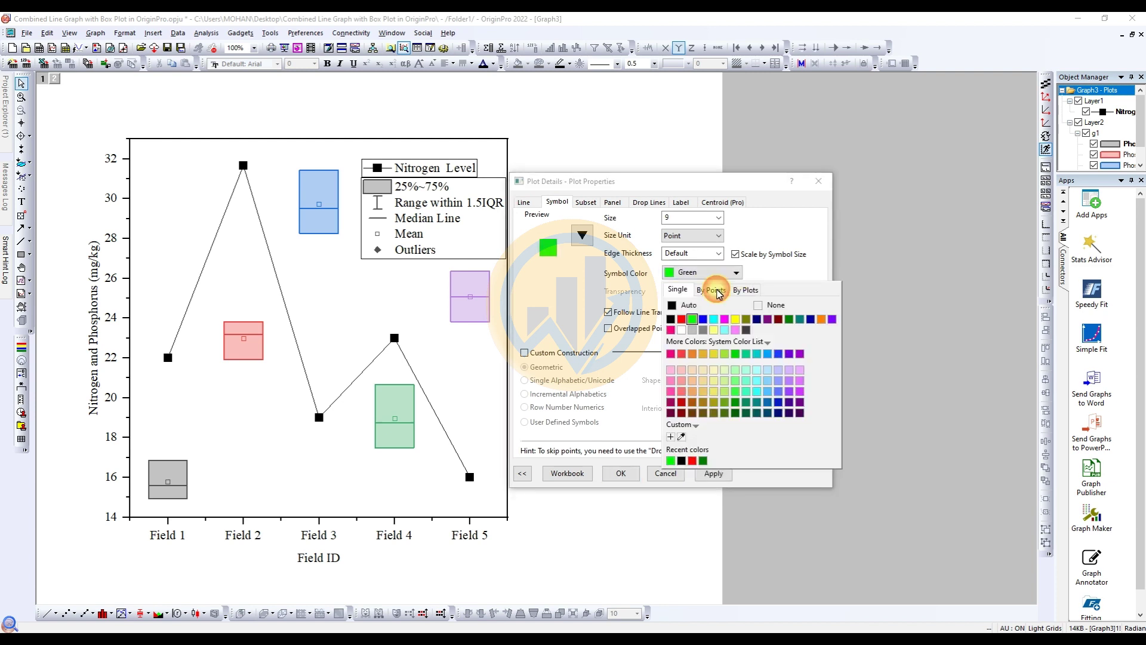
{"action": "left_click", "coordinate": [681, 319]}
{"action": "left_click", "coordinate": [714, 473]}
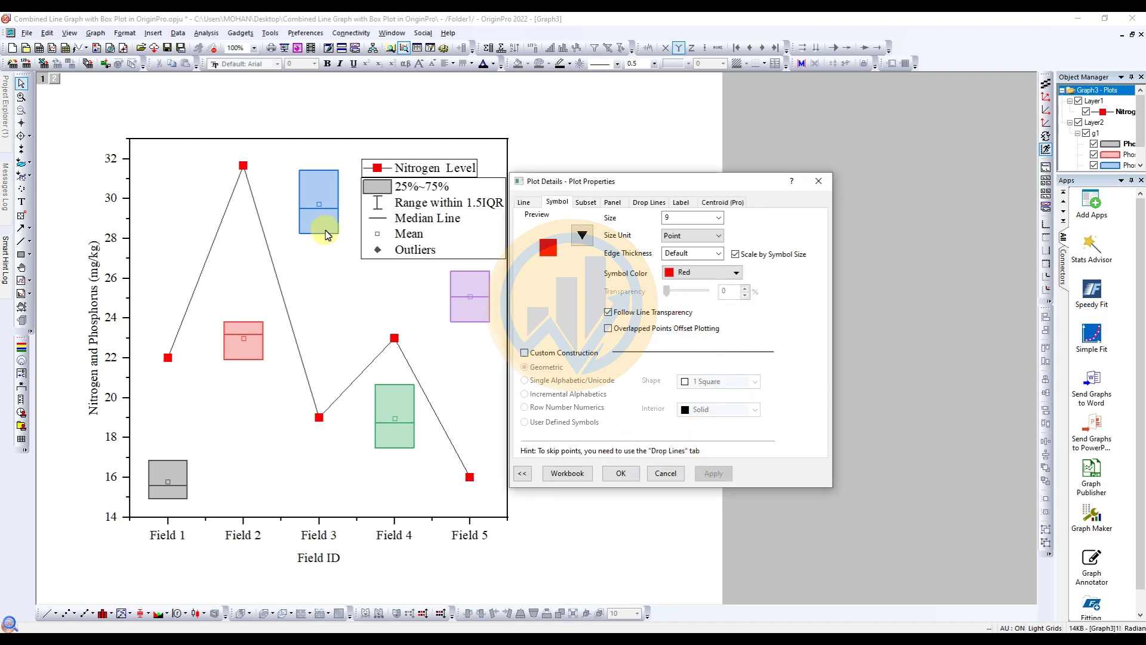
Try a width of 3 for the Nitrogen Level connecting line, and settle on a width of 2
{"action": "left_click", "coordinate": [524, 203]}
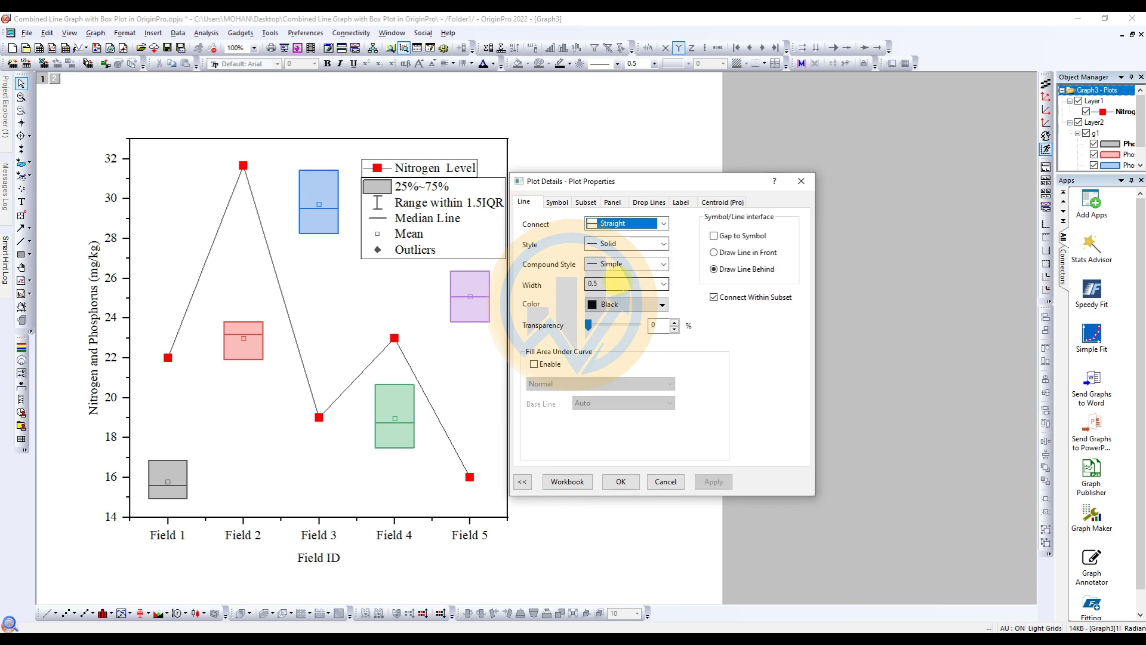
{"action": "left_click", "coordinate": [664, 285]}
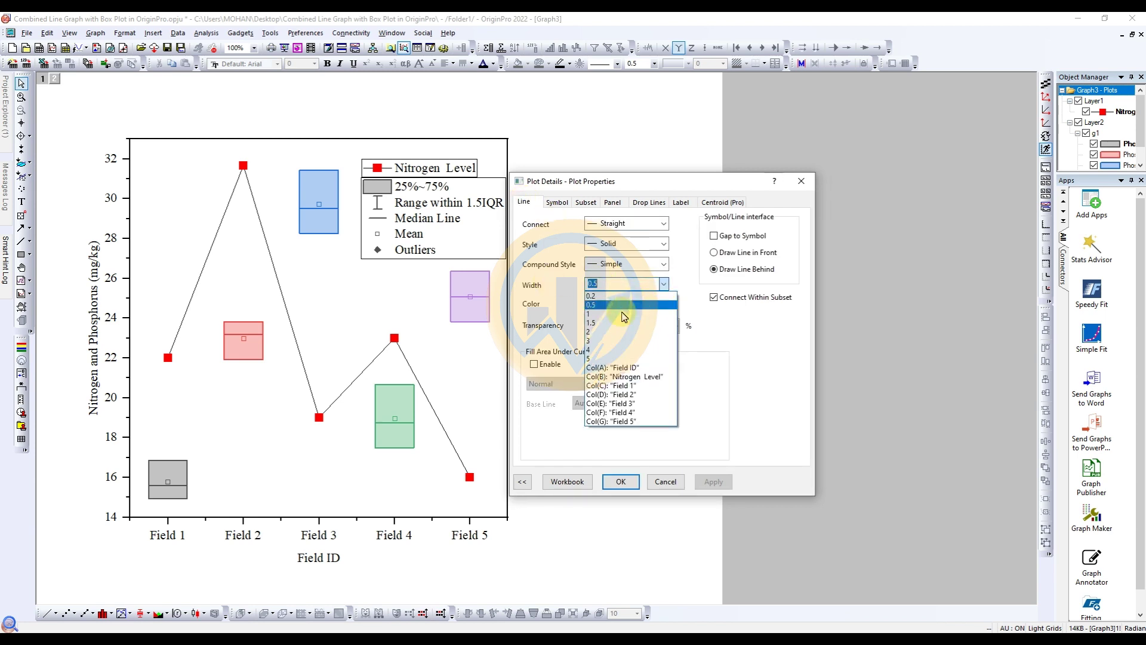
{"action": "left_click", "coordinate": [598, 340]}
{"action": "left_click", "coordinate": [714, 481]}
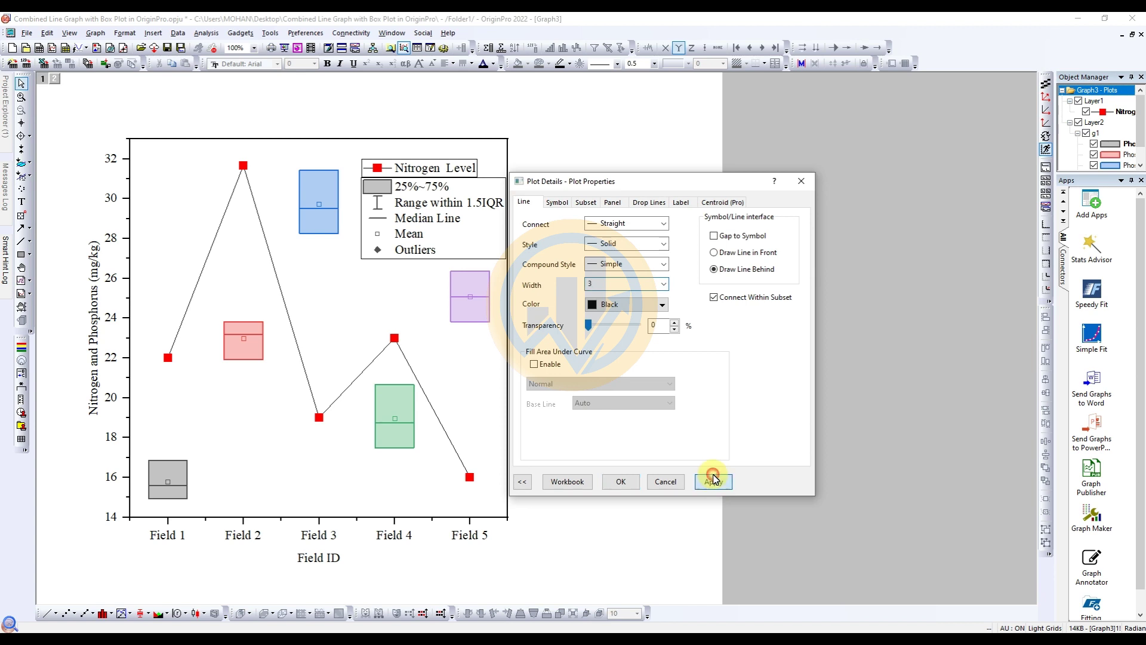
{"action": "left_click", "coordinate": [663, 284]}
{"action": "left_click", "coordinate": [619, 332]}
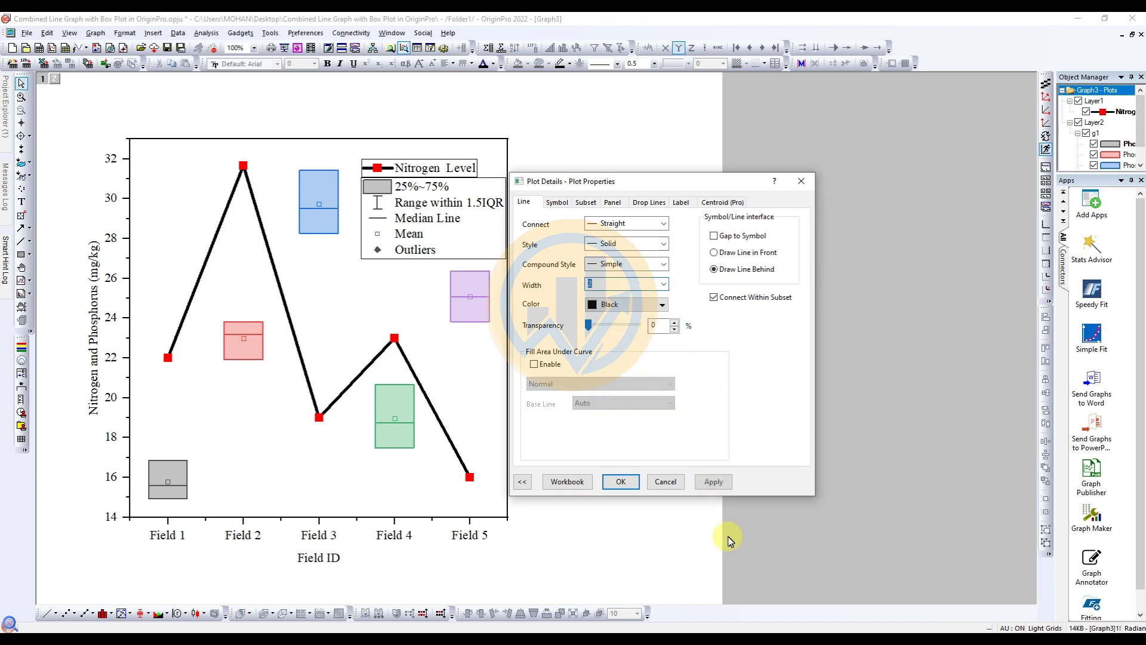
{"action": "left_click", "coordinate": [716, 482]}
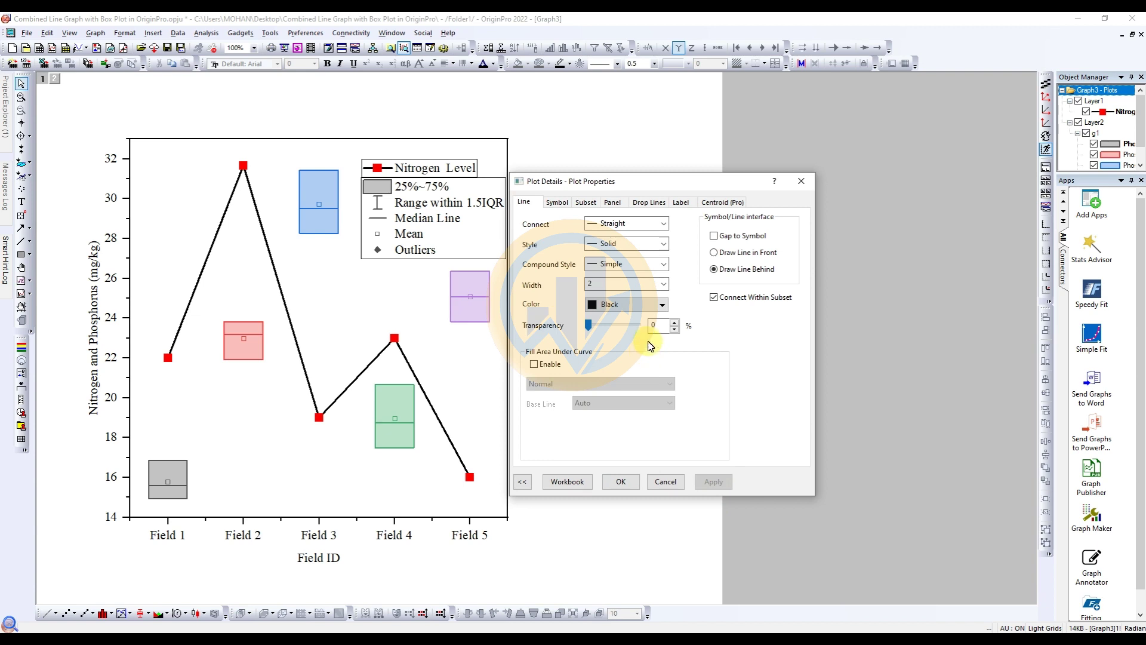
Set the Nitrogen Level connecting line's color to Red and apply it
{"action": "left_click", "coordinate": [625, 307]}
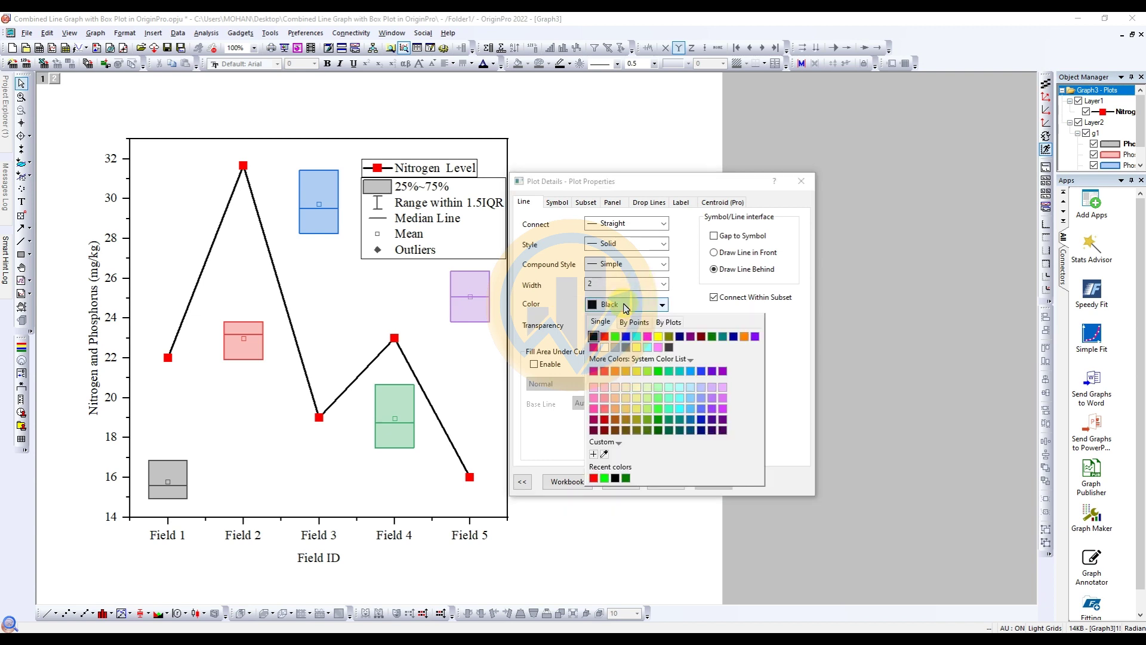
{"action": "left_click", "coordinate": [604, 336]}
{"action": "left_click", "coordinate": [719, 481]}
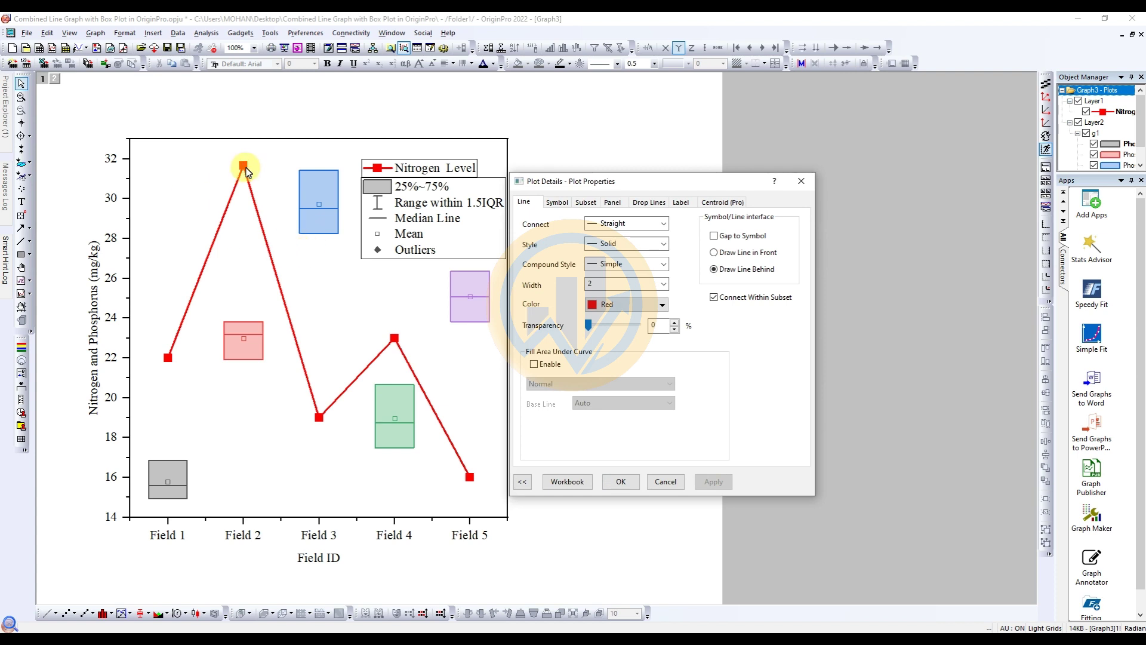
Enable data labels on the Nitrogen Level plot in 12 pt Times New Roman and apply them
{"action": "left_click", "coordinate": [681, 203]}
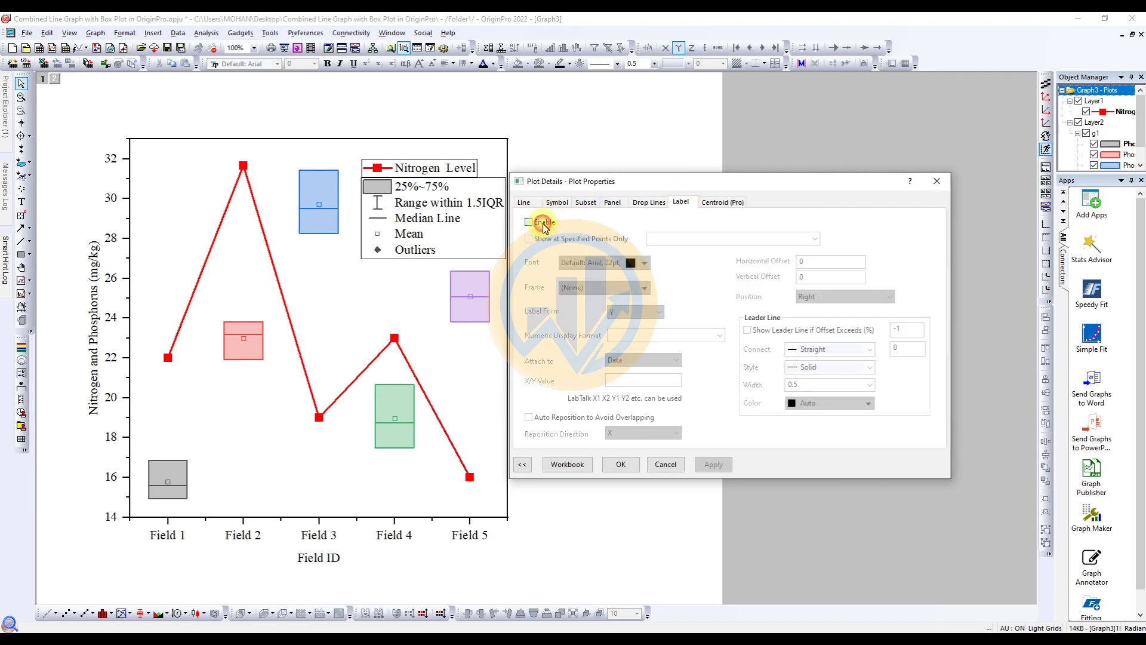
{"action": "left_click", "coordinate": [539, 222]}
{"action": "left_click", "coordinate": [647, 266]}
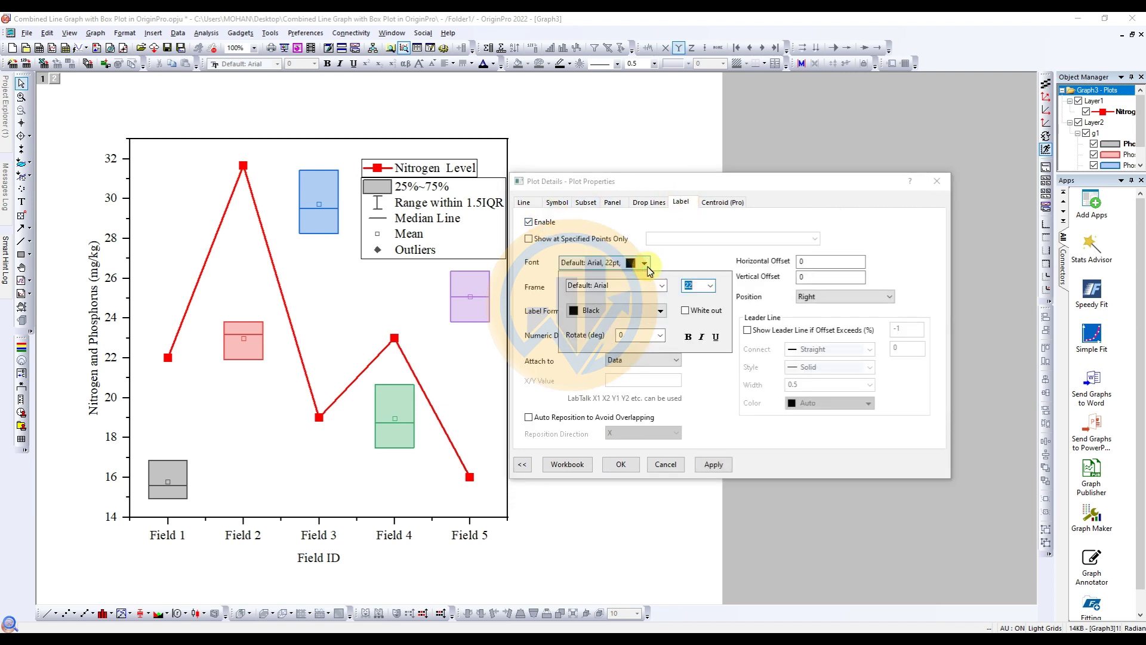
{"action": "left_click", "coordinate": [662, 286]}
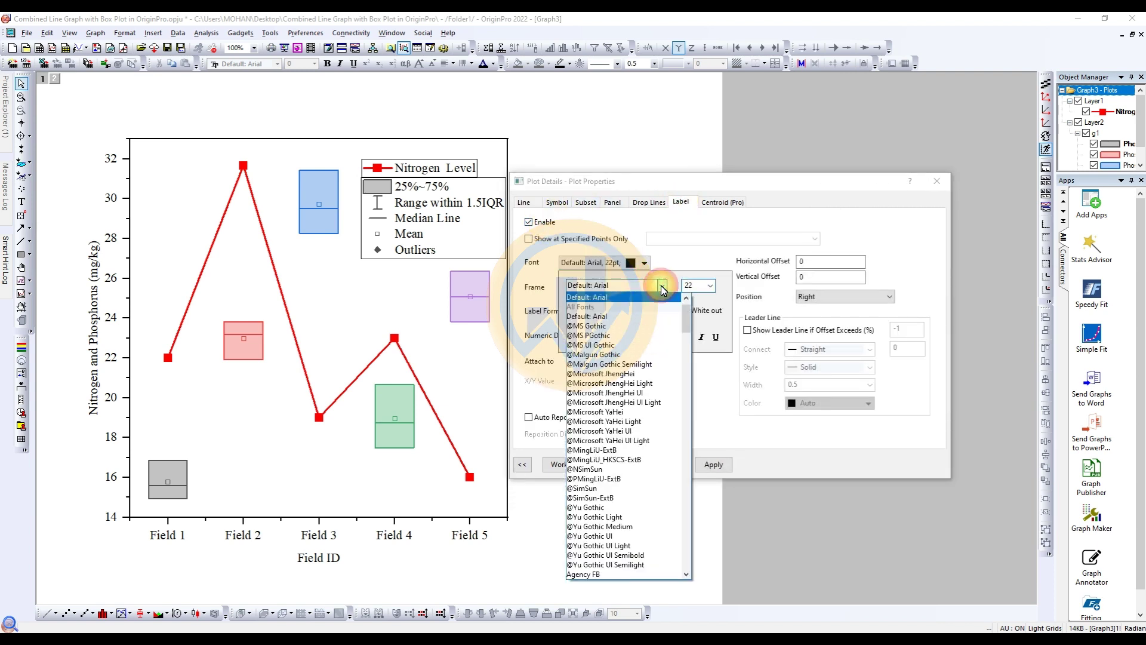
{"action": "left_click", "coordinate": [630, 308]}
{"action": "left_click", "coordinate": [710, 286]}
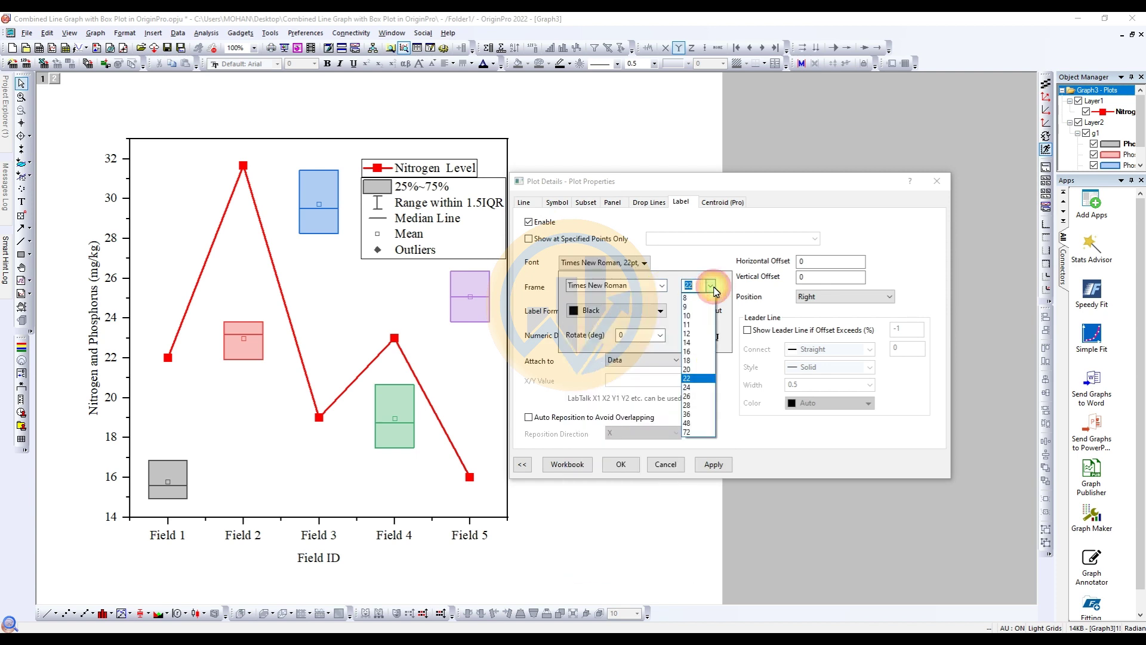
{"action": "left_click", "coordinate": [689, 338]}
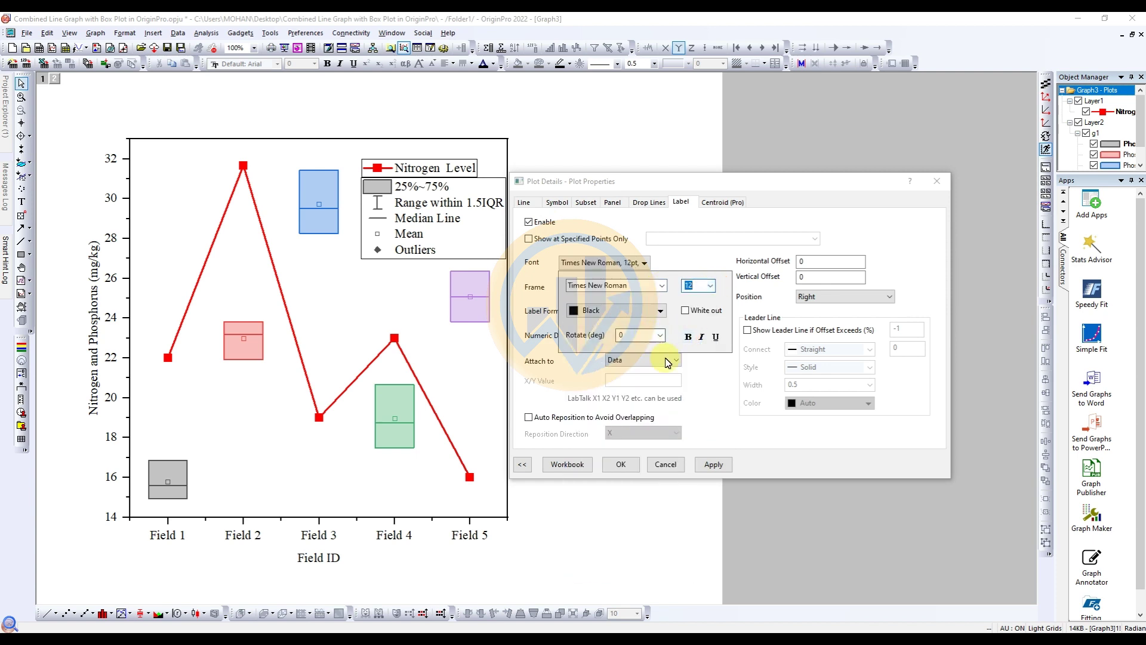
{"action": "left_click", "coordinate": [703, 366]}
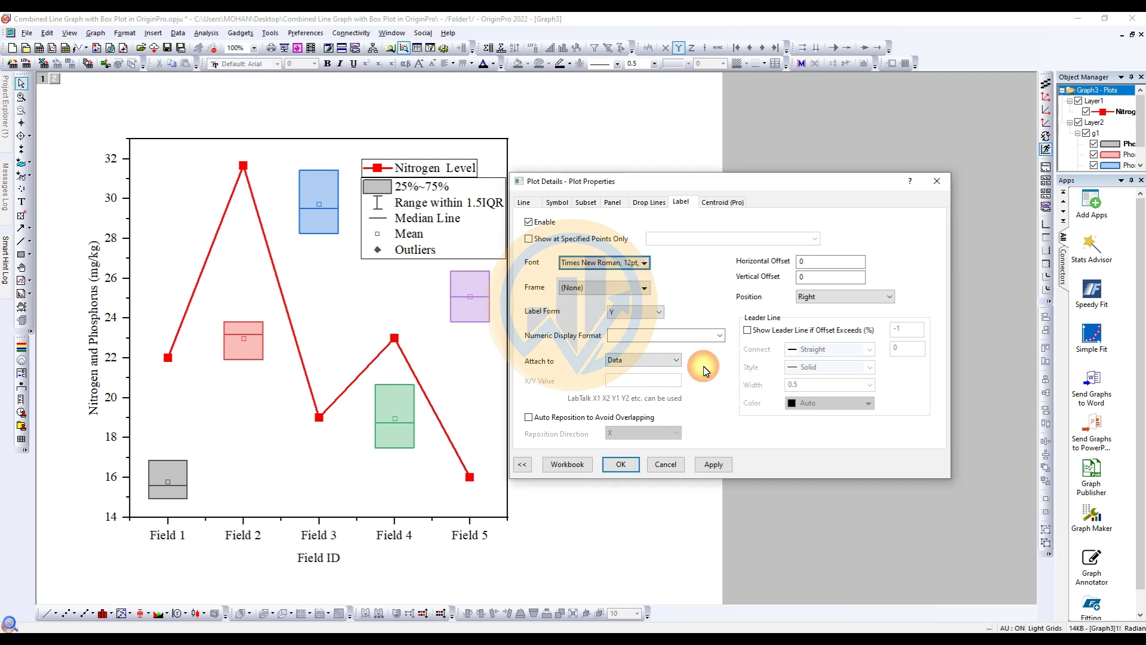
{"action": "left_click", "coordinate": [720, 466]}
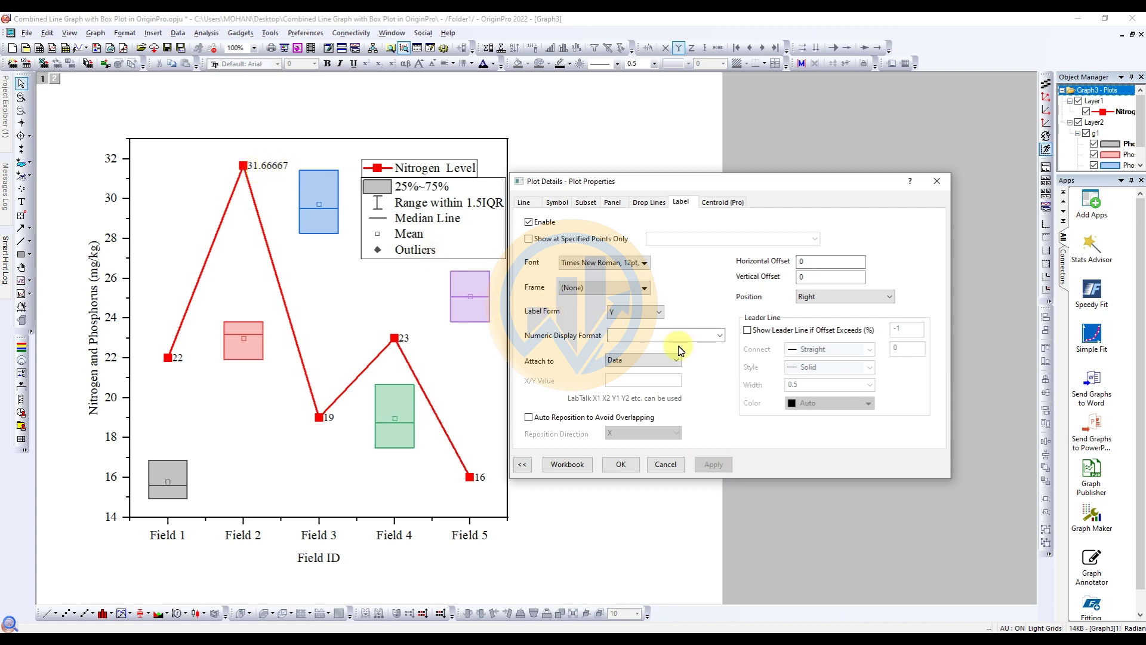
Set the numeric display format of the Nitrogen Level labels to .2 and confirm the plot settings
{"action": "left_click", "coordinate": [719, 336]}
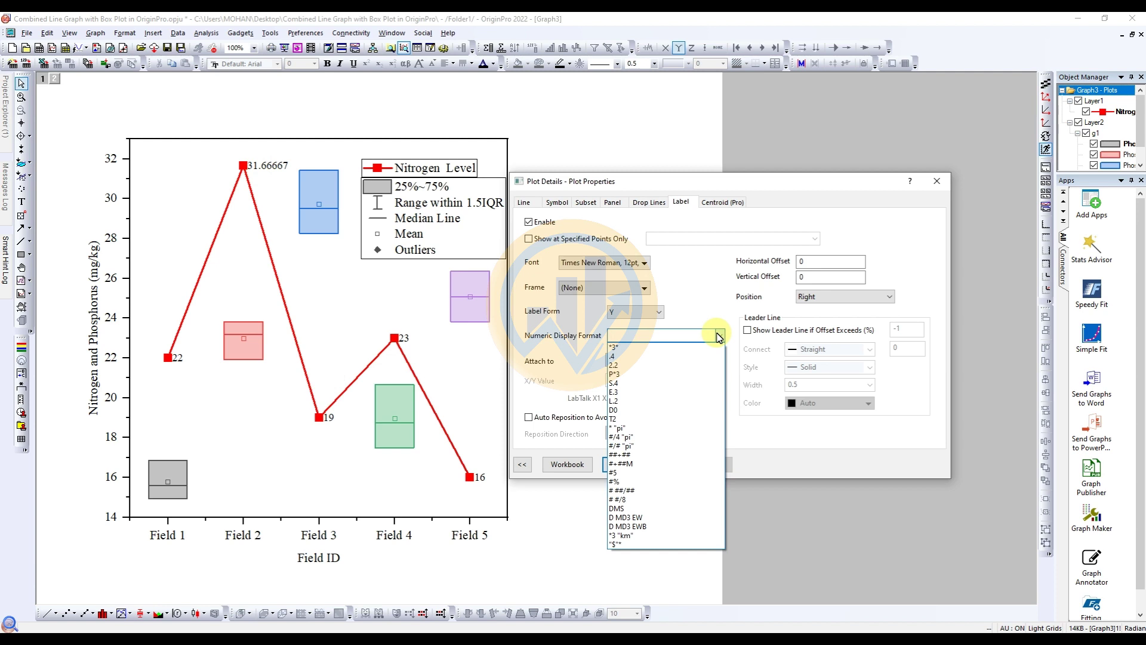
{"action": "left_click", "coordinate": [624, 357]}
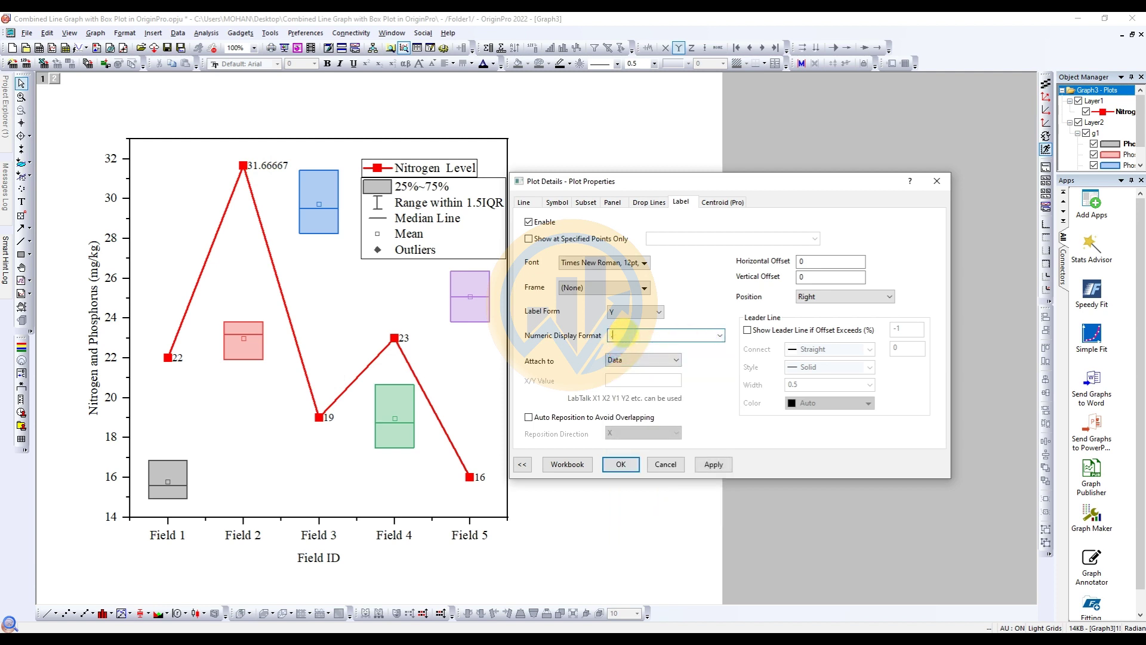
{"action": "left_click", "coordinate": [711, 462]}
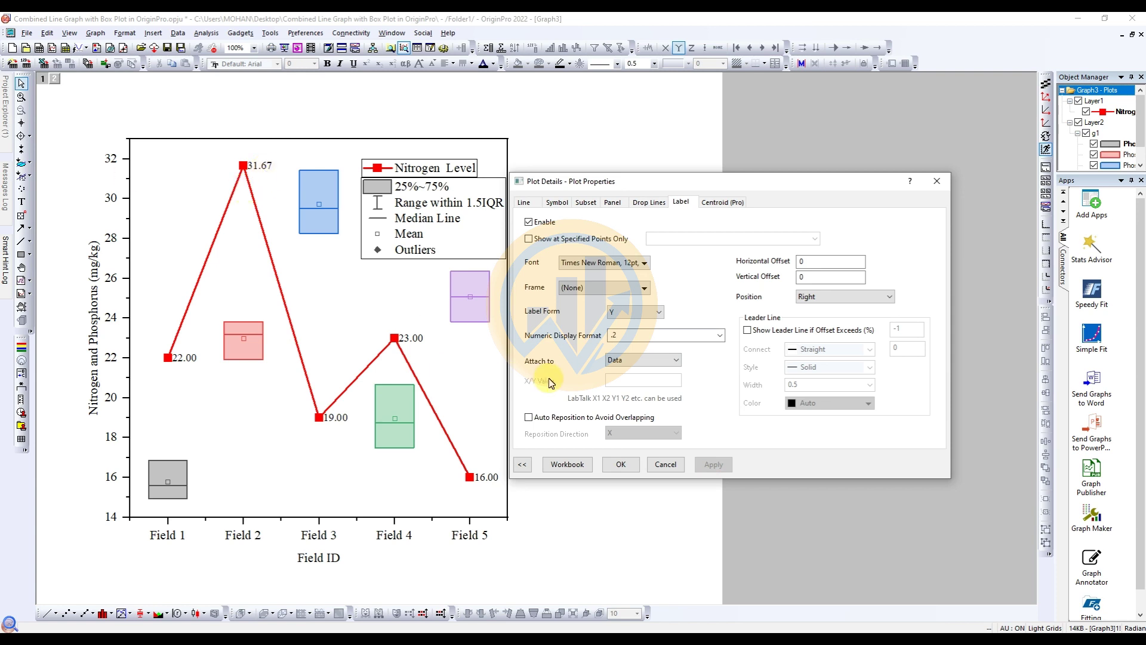
{"action": "left_click", "coordinate": [612, 467]}
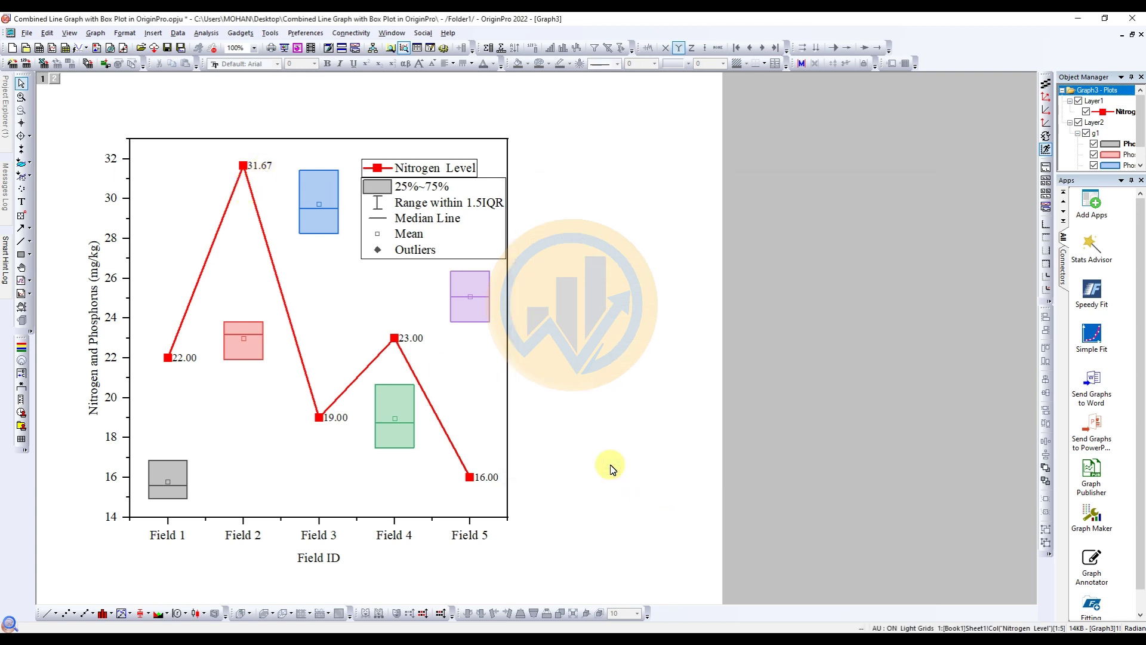
Fill the phosphorus boxes by plot with the Candy color increment list and apply it
{"action": "mouse_move", "coordinate": [386, 408]}
{"action": "double_click", "coordinate": [394, 394]}
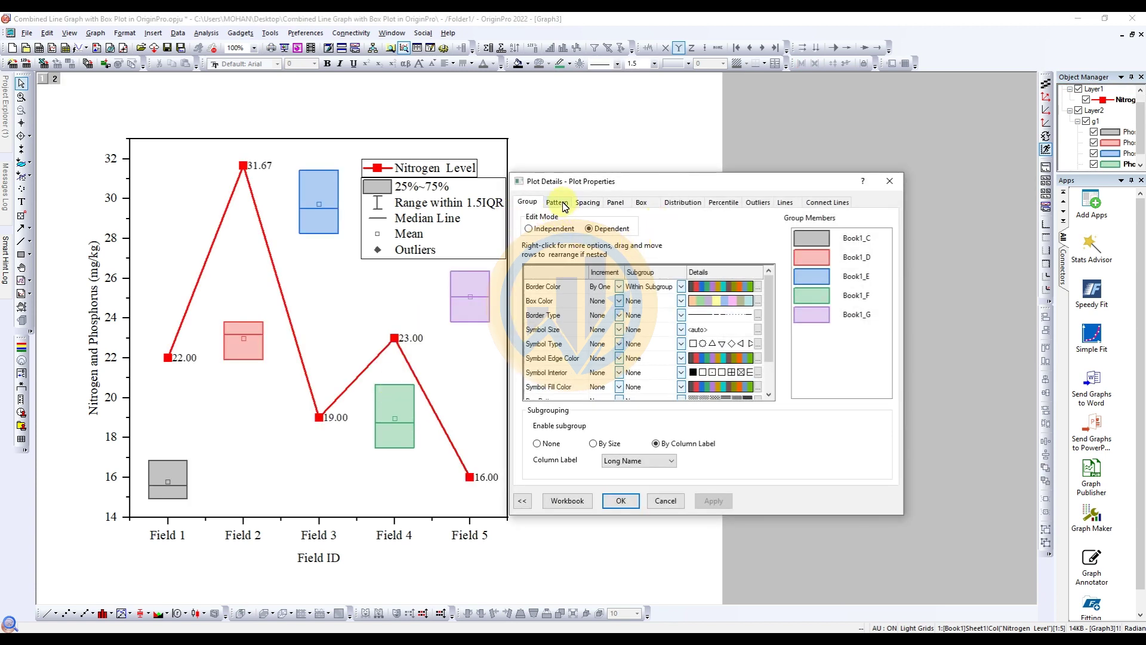
{"action": "left_click", "coordinate": [562, 203]}
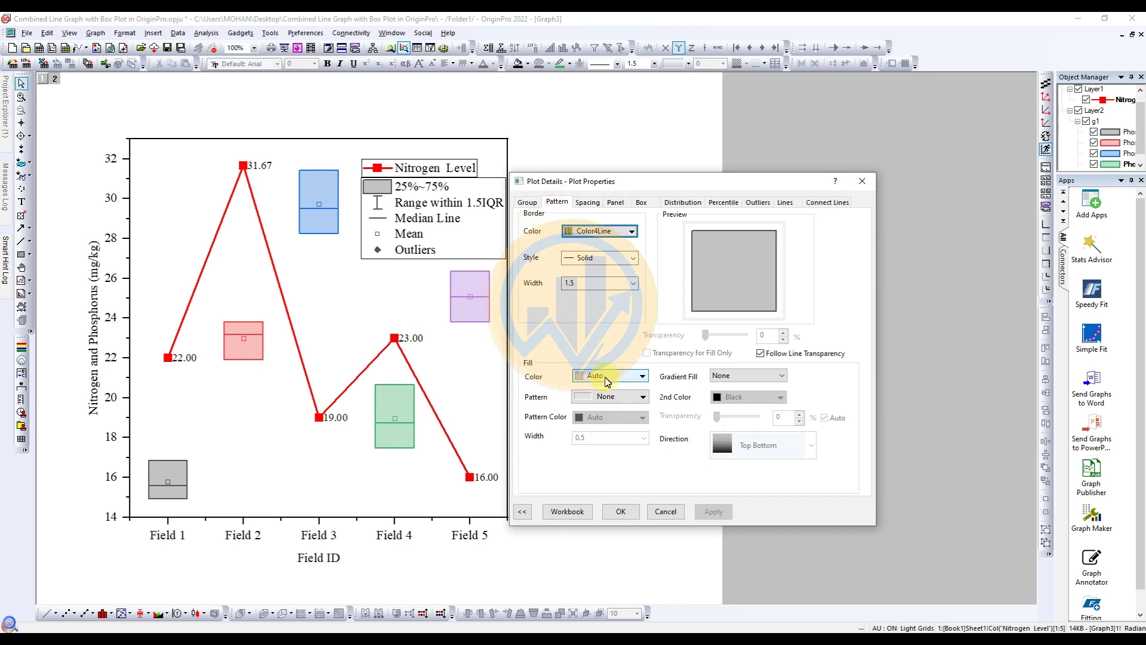
{"action": "left_click", "coordinate": [642, 376]}
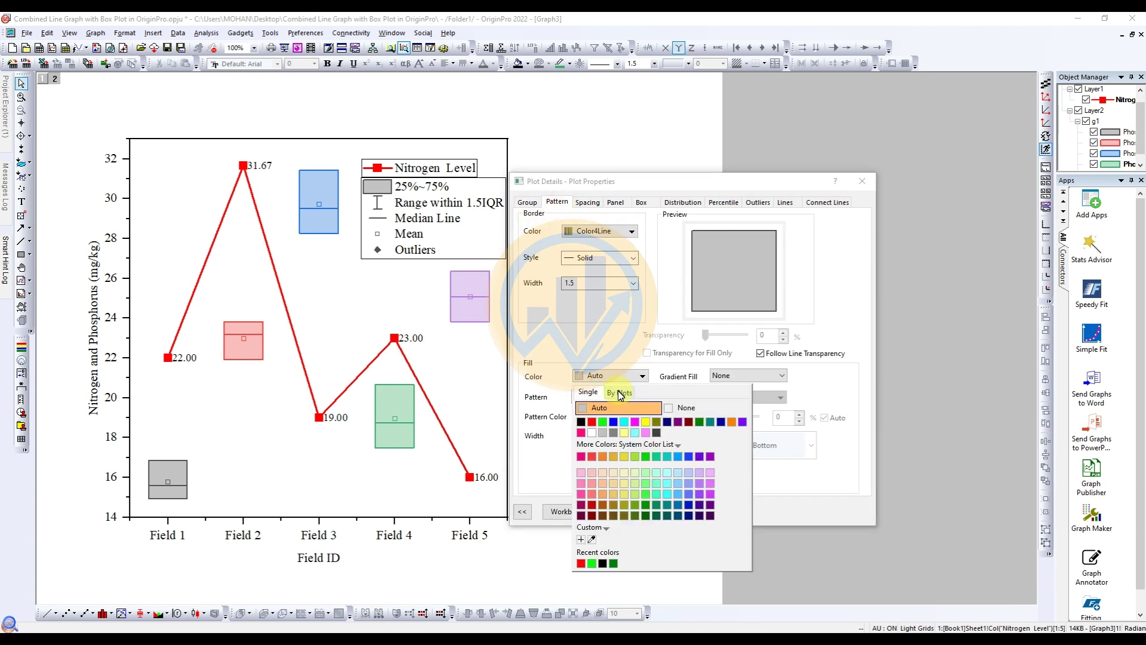
{"action": "left_click", "coordinate": [619, 393]}
{"action": "left_click", "coordinate": [657, 408]}
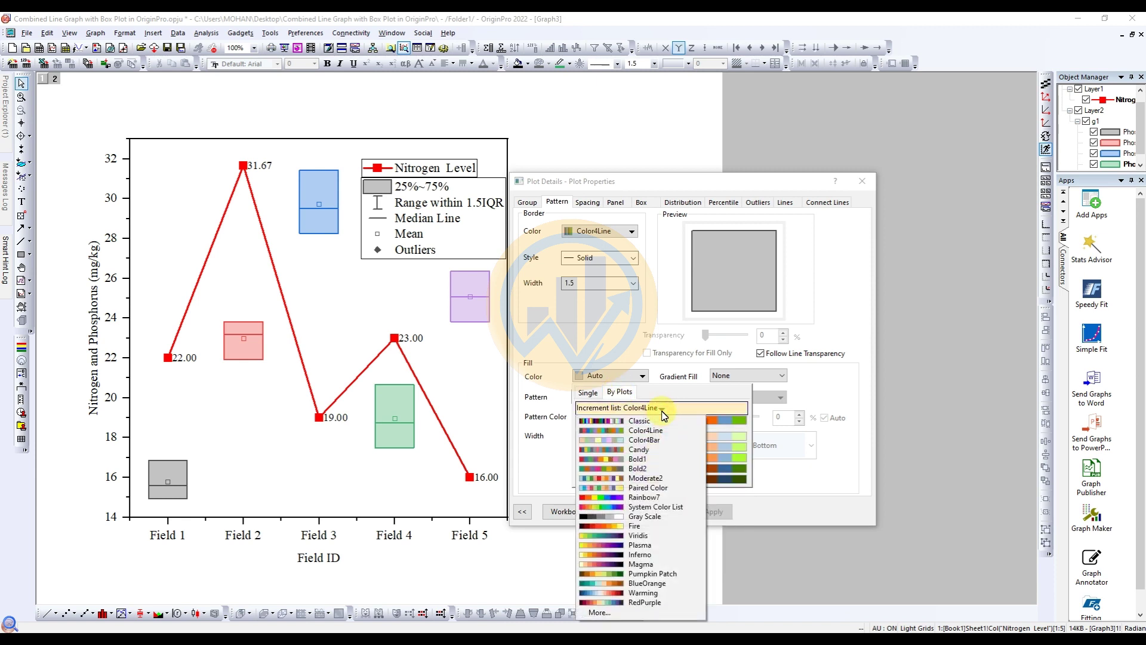
{"action": "left_click", "coordinate": [649, 450]}
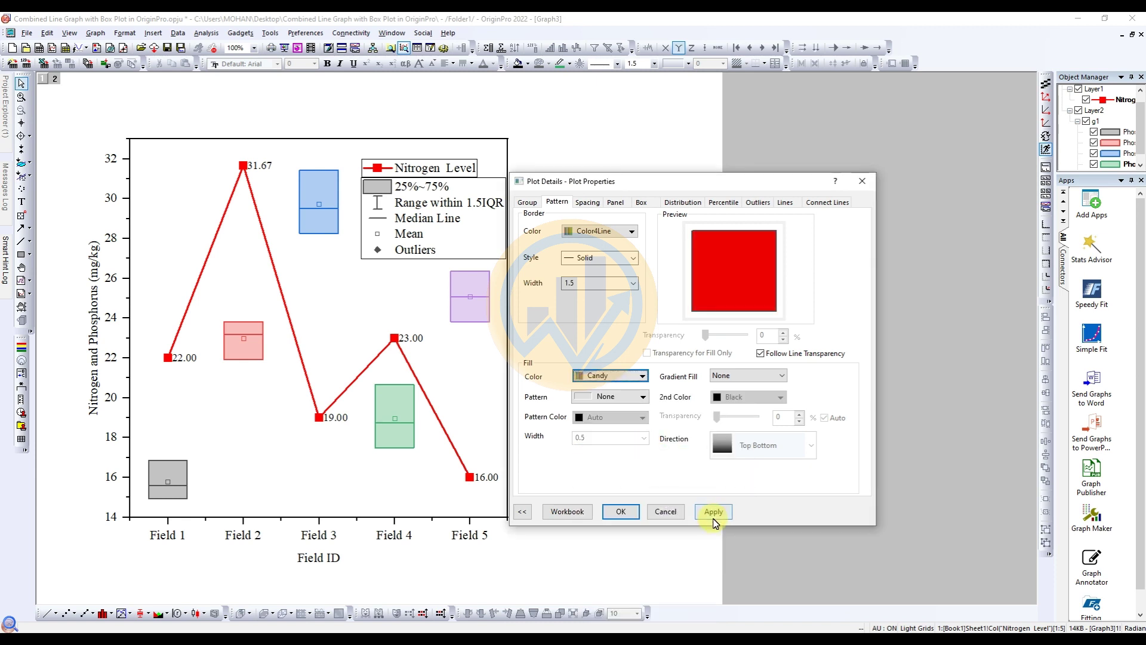
{"action": "left_click", "coordinate": [713, 512]}
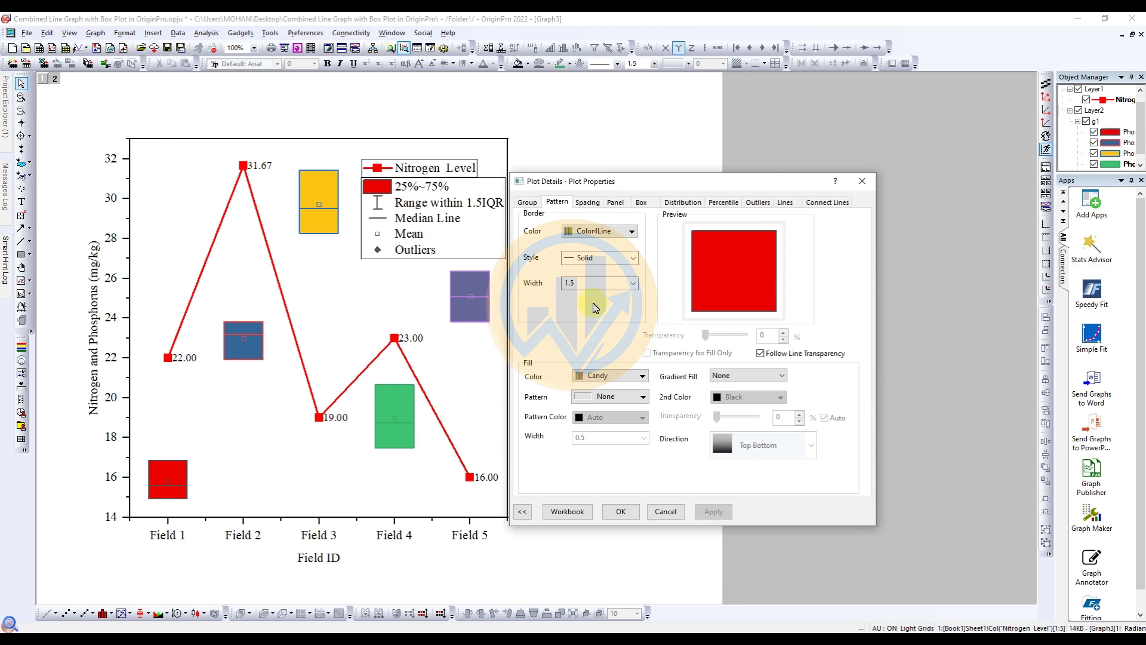
Set the border color of all the boxes to the single color Black and apply it
{"action": "left_click", "coordinate": [633, 233]}
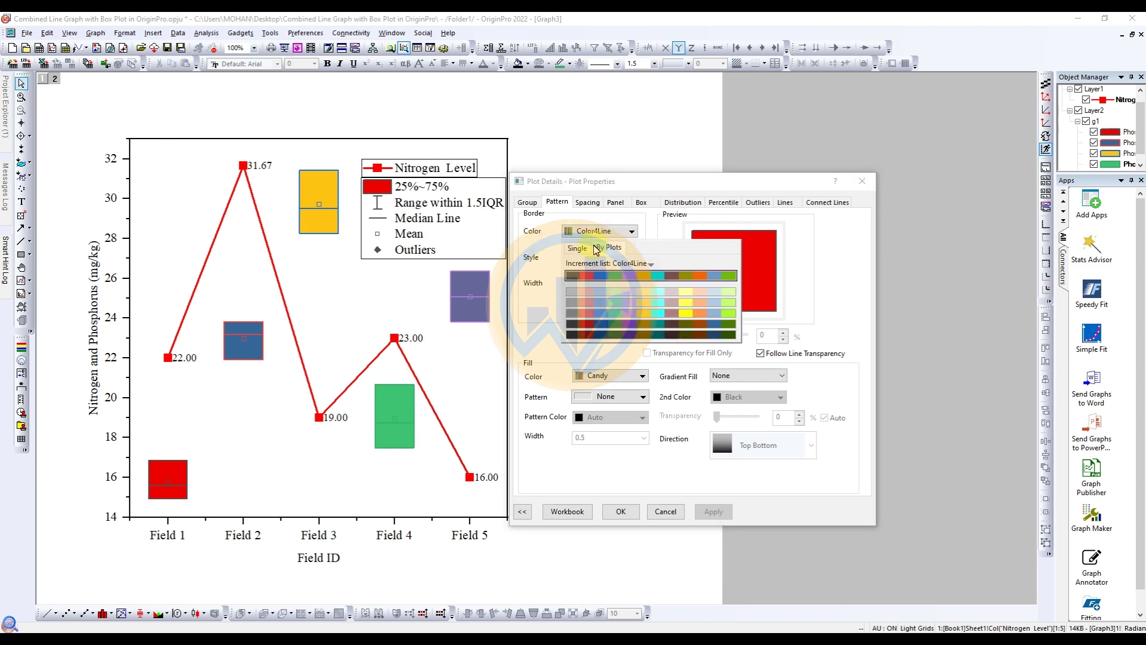
{"action": "left_click", "coordinate": [580, 247]}
{"action": "left_click", "coordinate": [571, 263]}
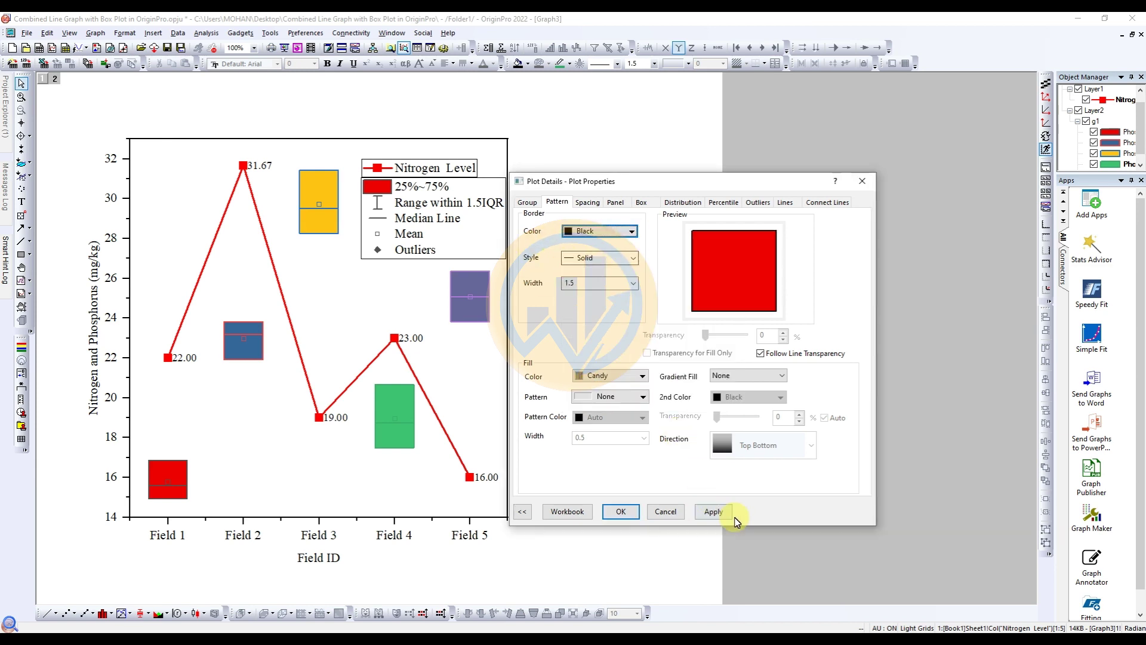
{"action": "left_click", "coordinate": [722, 514]}
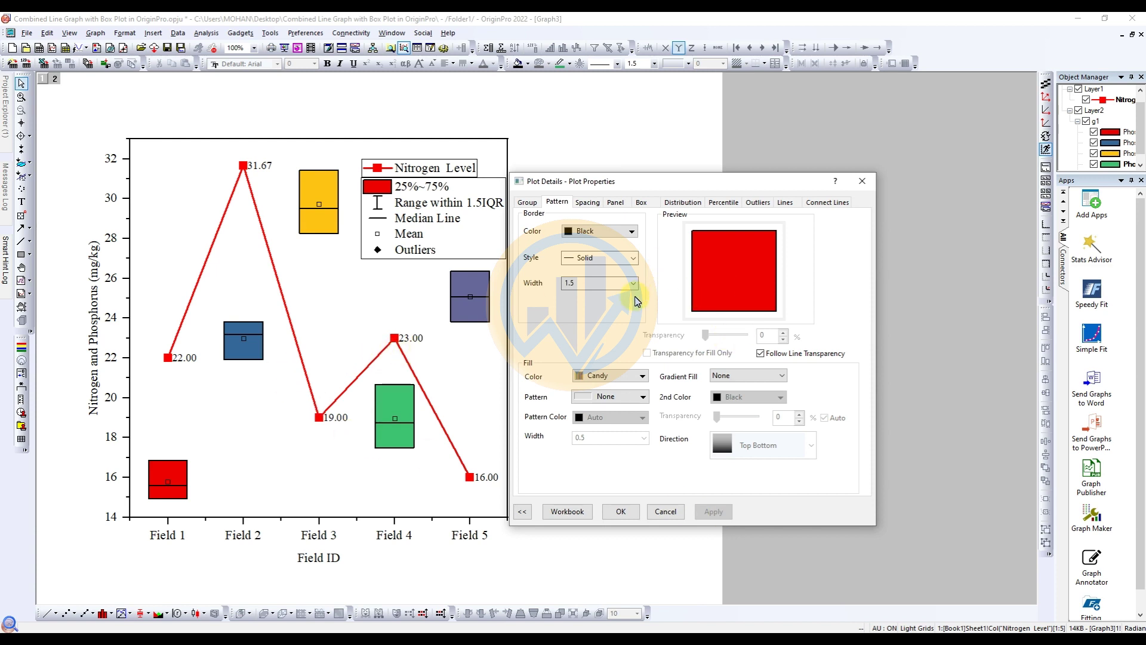
Turn on the Median labels for the box plots and apply the change
{"action": "left_click", "coordinate": [643, 202]}
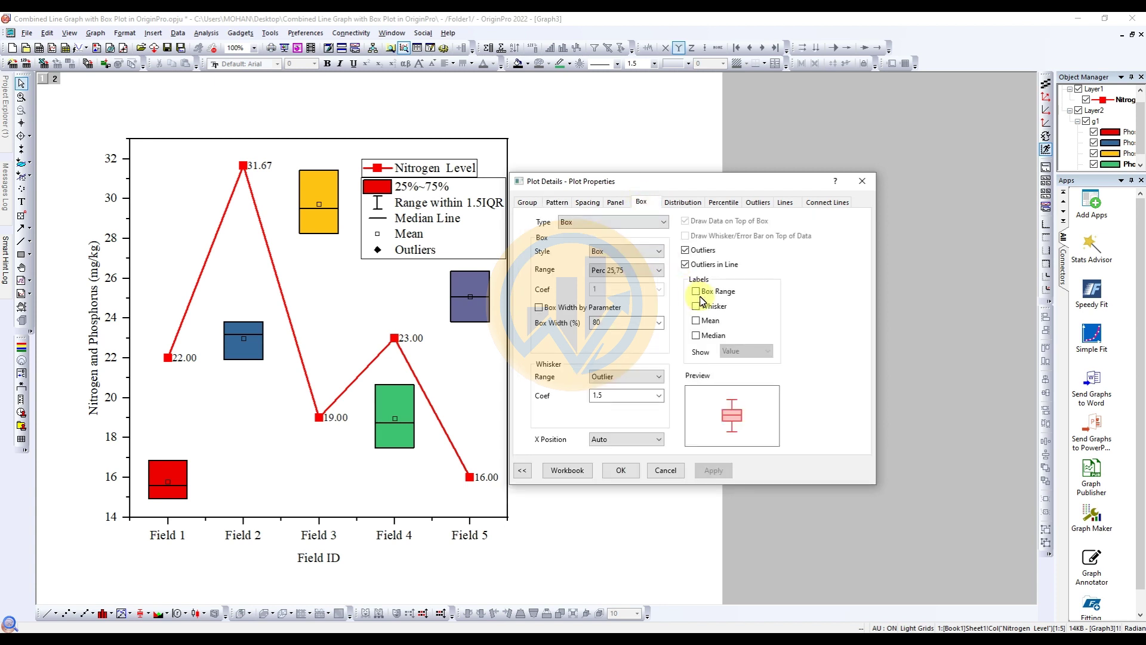
{"action": "left_click", "coordinate": [696, 336]}
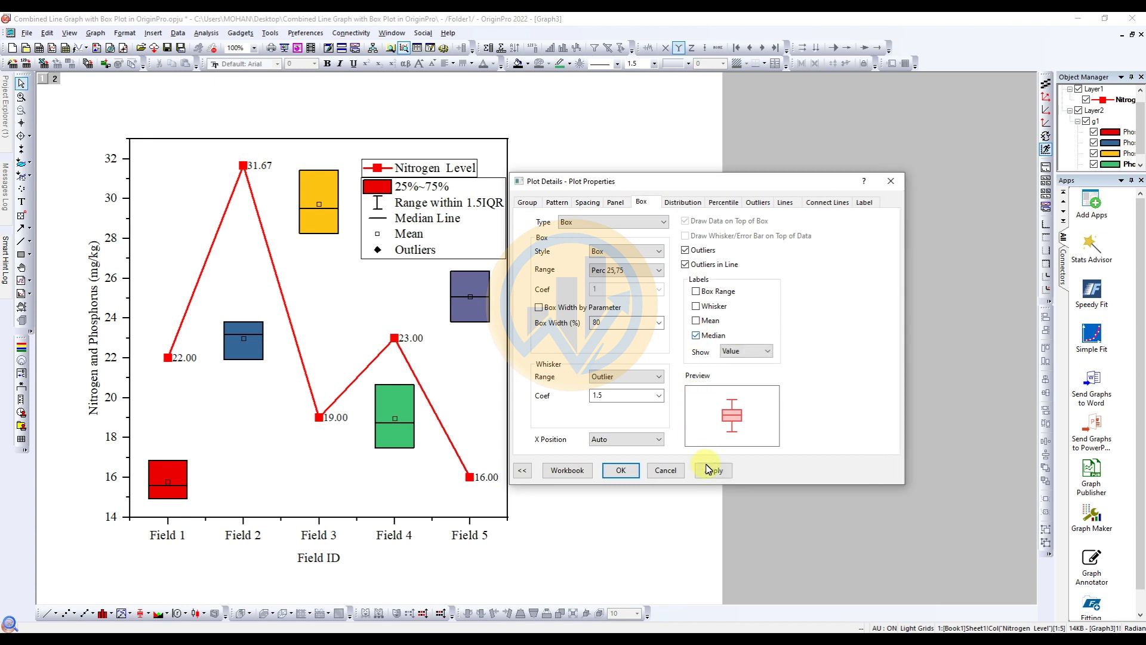
{"action": "left_click", "coordinate": [714, 471]}
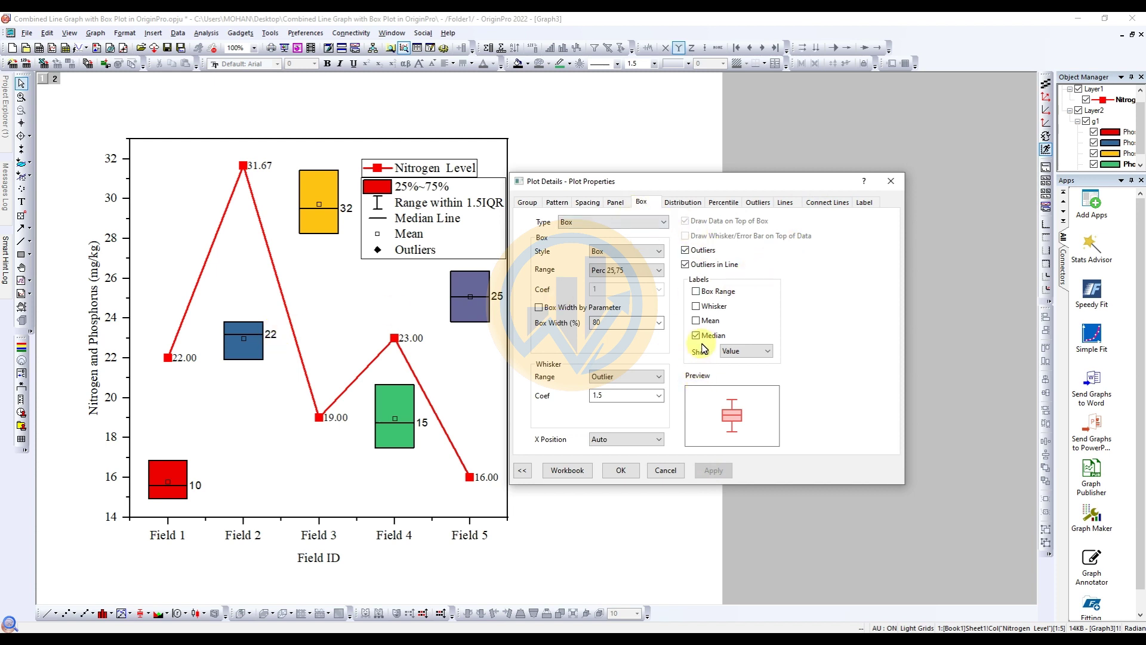
Set the median labels' font to Times New Roman and rotate them 90 degrees
{"action": "left_click", "coordinate": [865, 202]}
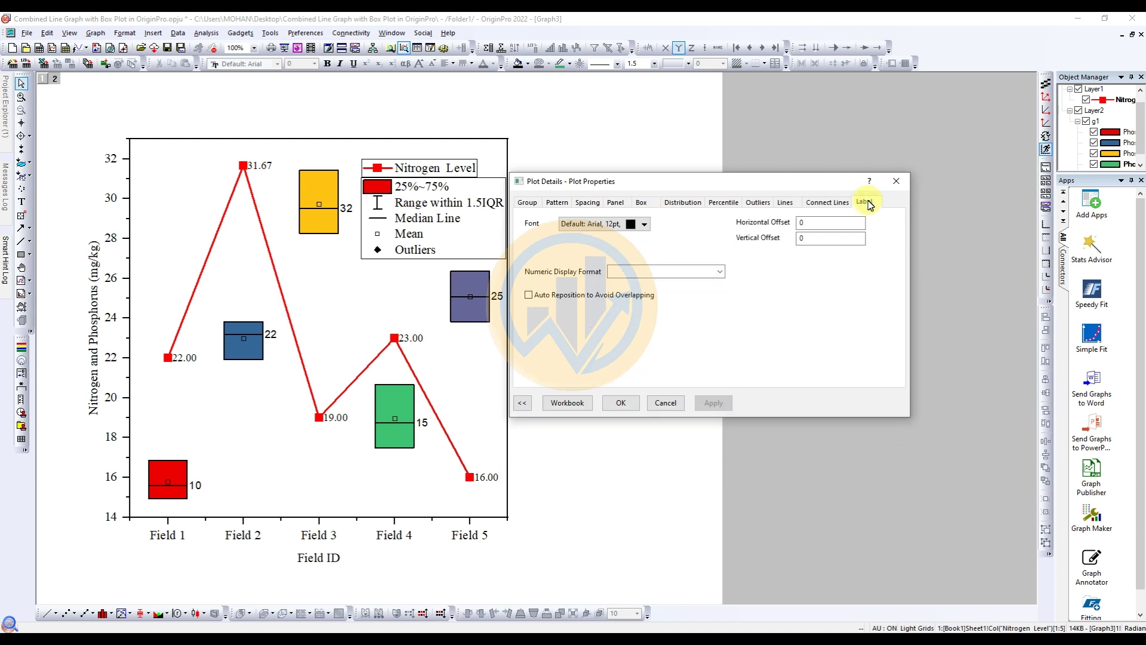
{"action": "left_click", "coordinate": [645, 224]}
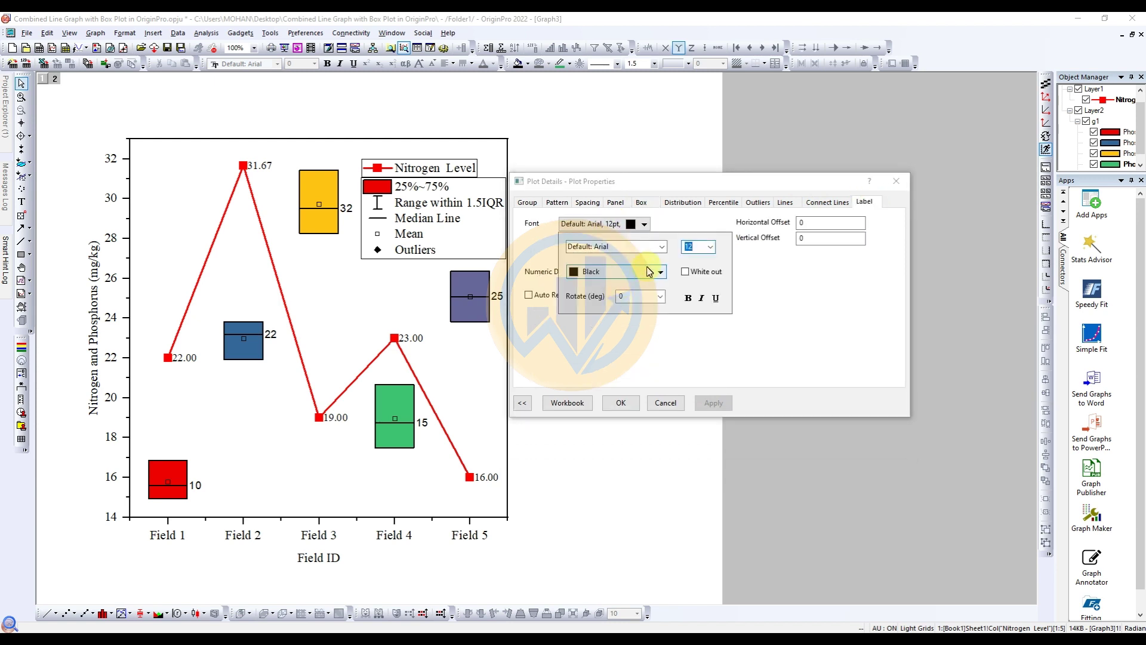
{"action": "left_click", "coordinate": [662, 247]}
{"action": "left_click", "coordinate": [618, 269]}
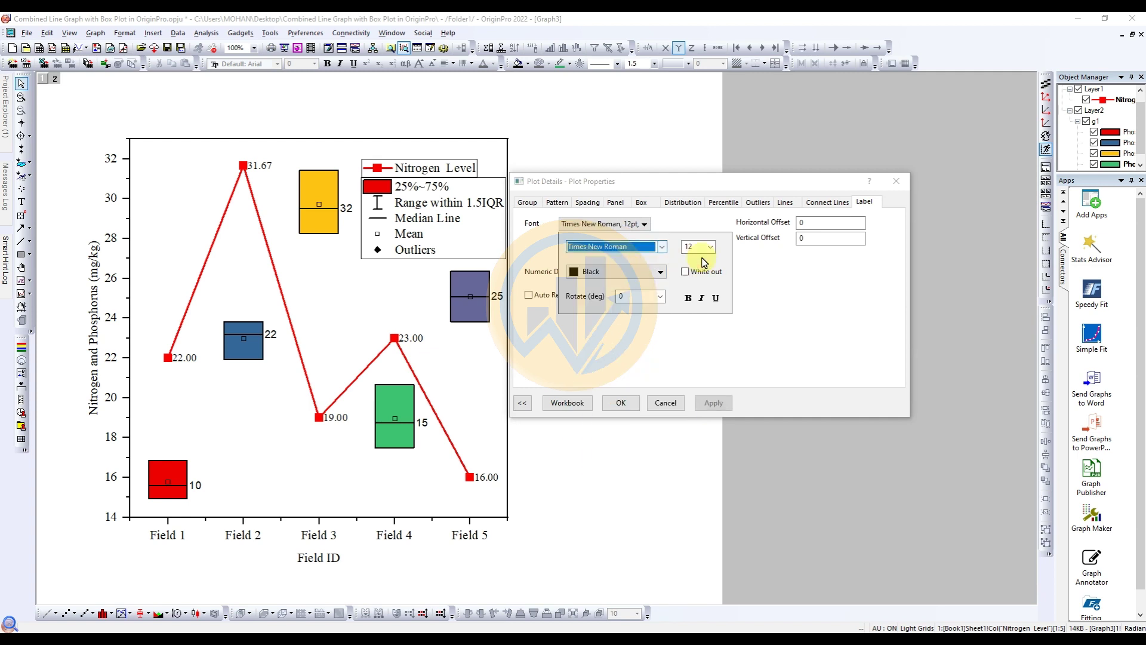
{"action": "left_click", "coordinate": [661, 297]}
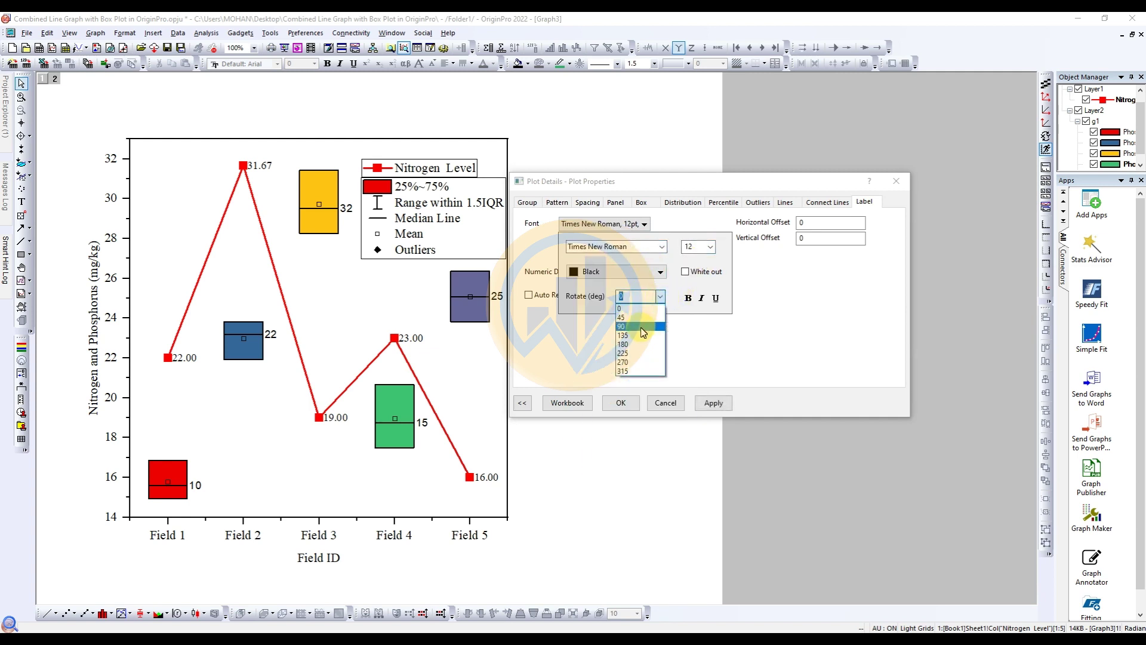
{"action": "left_click", "coordinate": [645, 326]}
{"action": "left_click", "coordinate": [773, 288]}
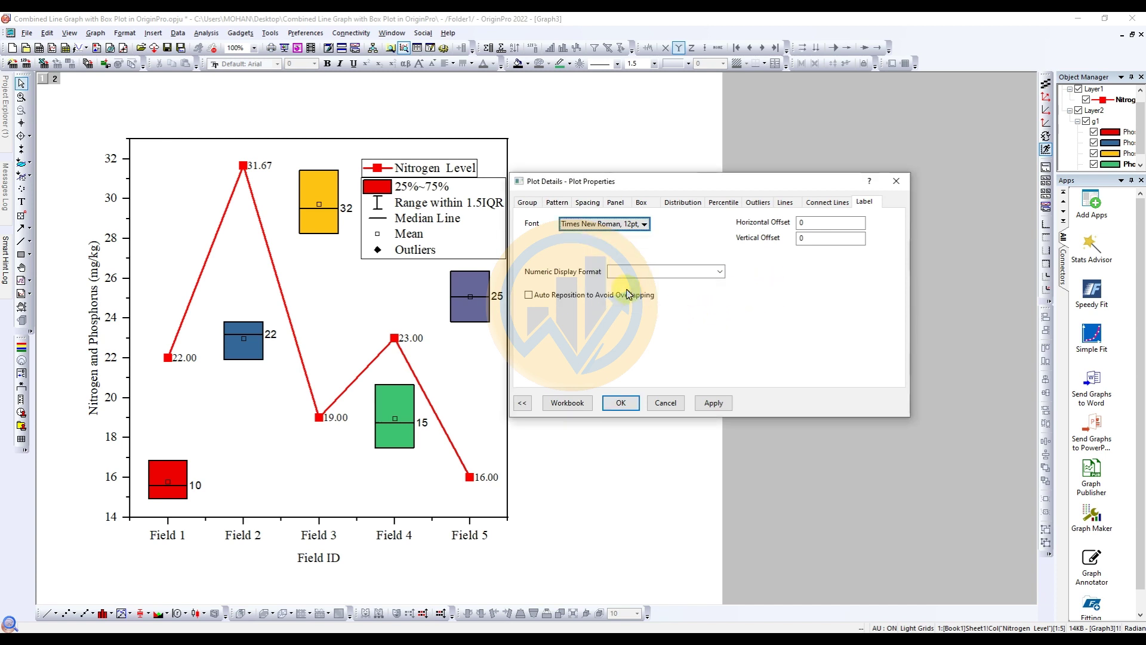
Set the numeric display format of the median labels to .2, apply it and confirm the plot settings
{"action": "left_click", "coordinate": [720, 272]}
{"action": "left_click", "coordinate": [625, 297]}
{"action": "left_click", "coordinate": [628, 268]}
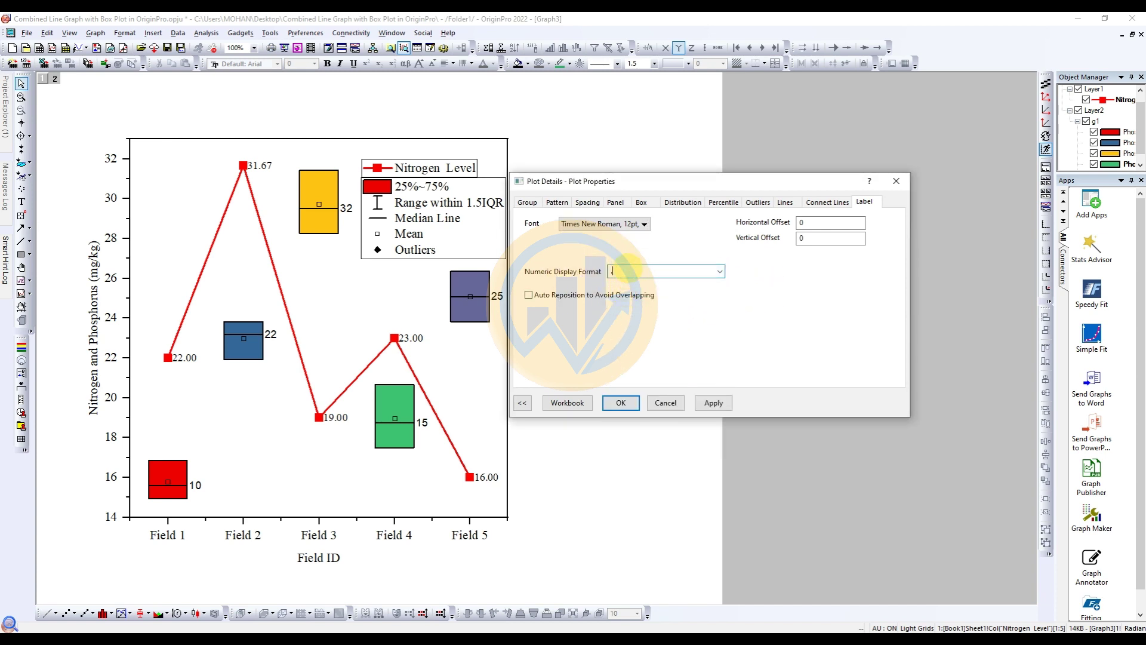
{"action": "type", "text": "2"}
{"action": "left_click", "coordinate": [714, 403]}
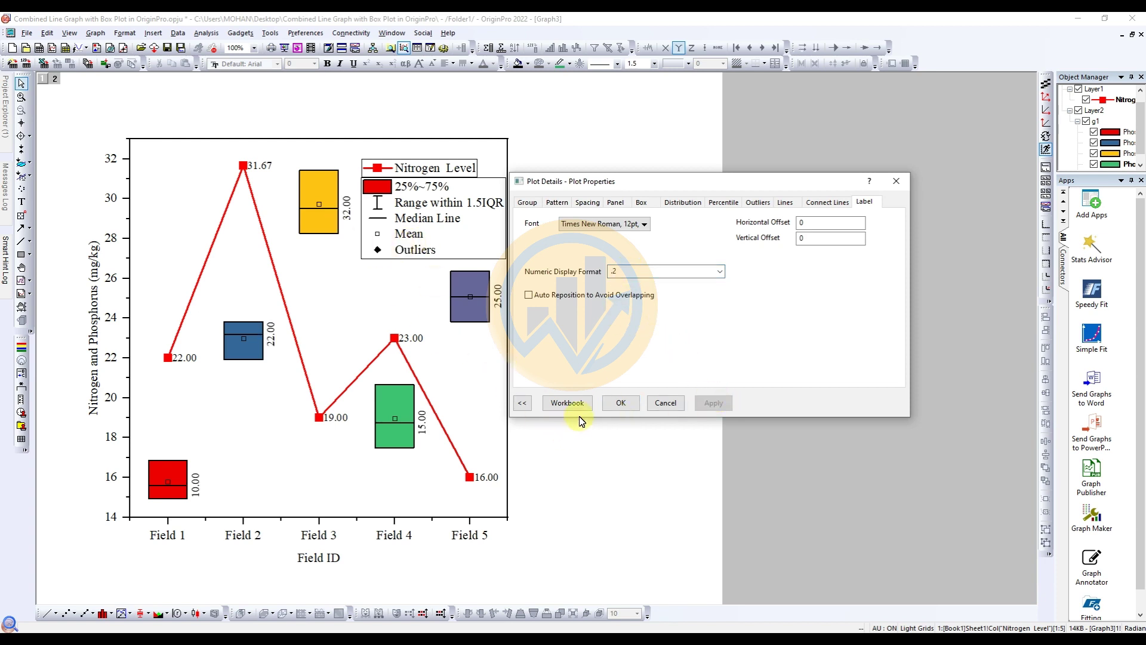
{"action": "left_click", "coordinate": [618, 406]}
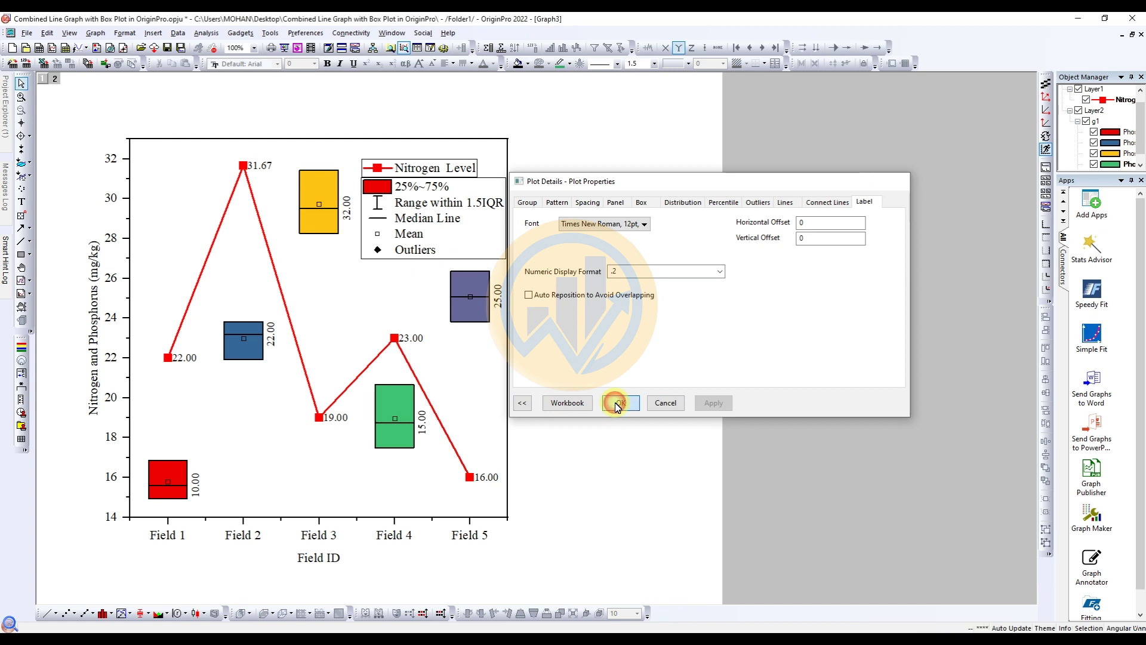